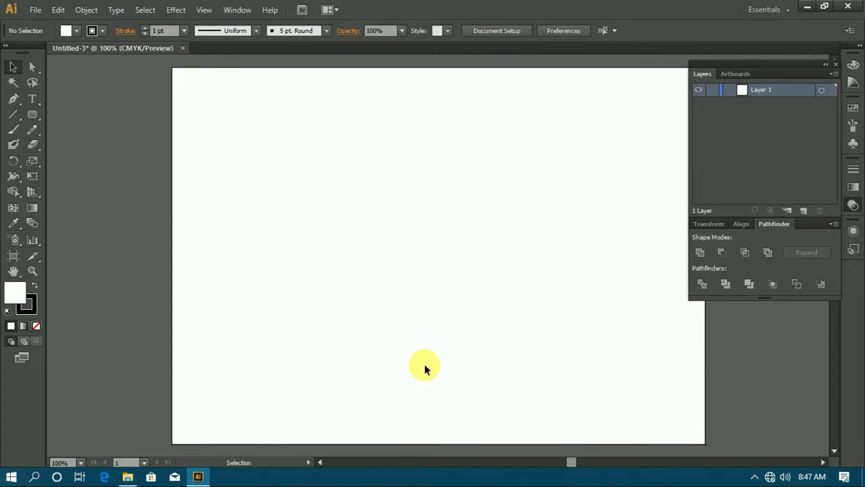
# Step: Pan the view with the Hand tool so Untitled-3's empty artboard is in view
pyautogui.press('h')
pyautogui.moveTo(490, 233); pyautogui.dragTo(423, 227)
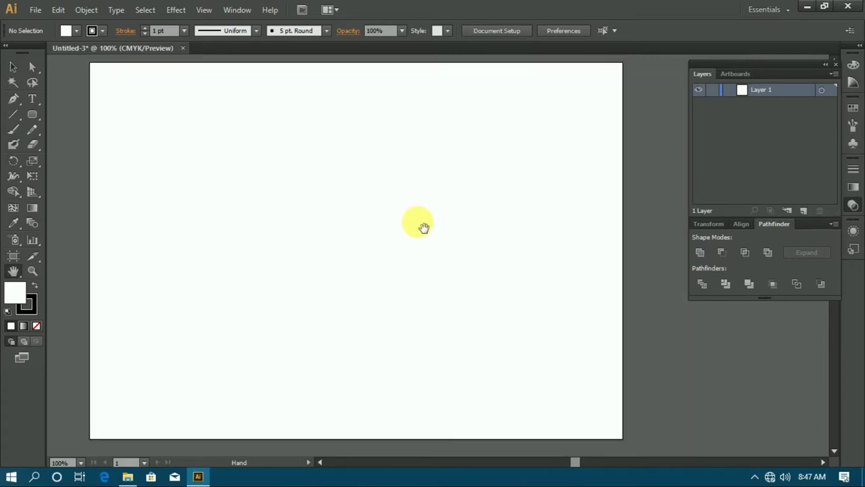
# Step: Turn on the grid, zoom to 200% and back to 150%, and pan the artboard
pyautogui.click(240, 10)
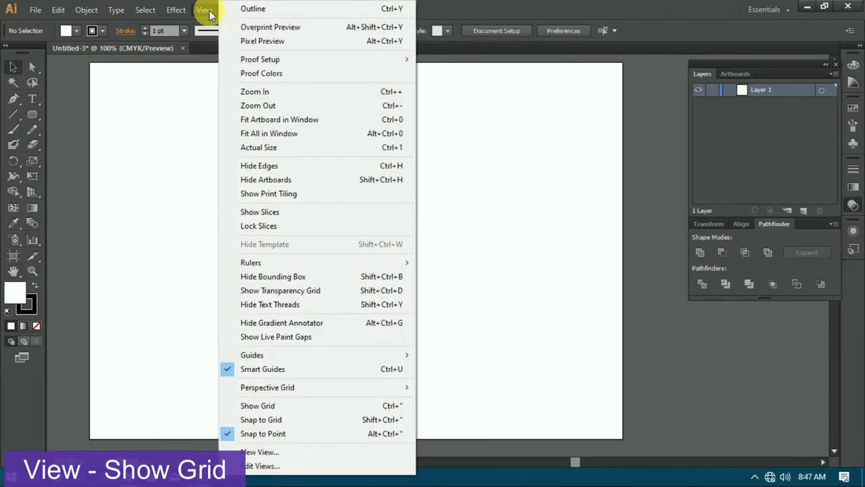
pyautogui.click(247, 406)
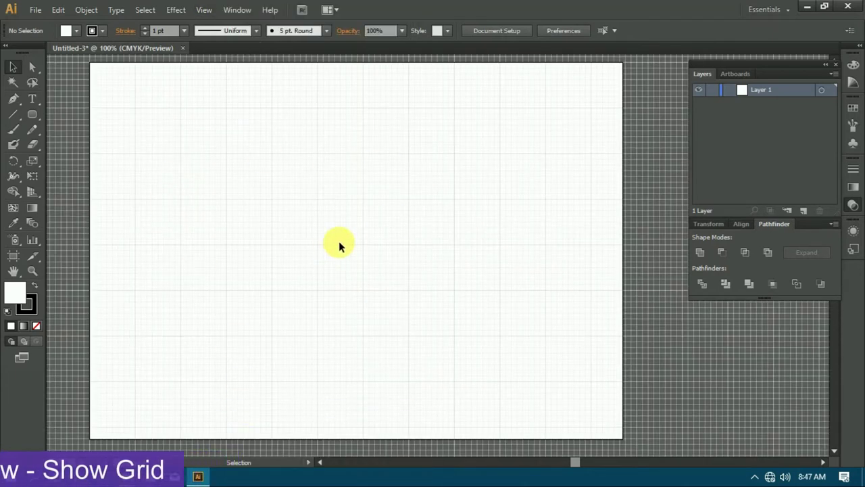
pyautogui.hotkey('ctrl', '=')
pyautogui.hotkey('ctrl', '=')
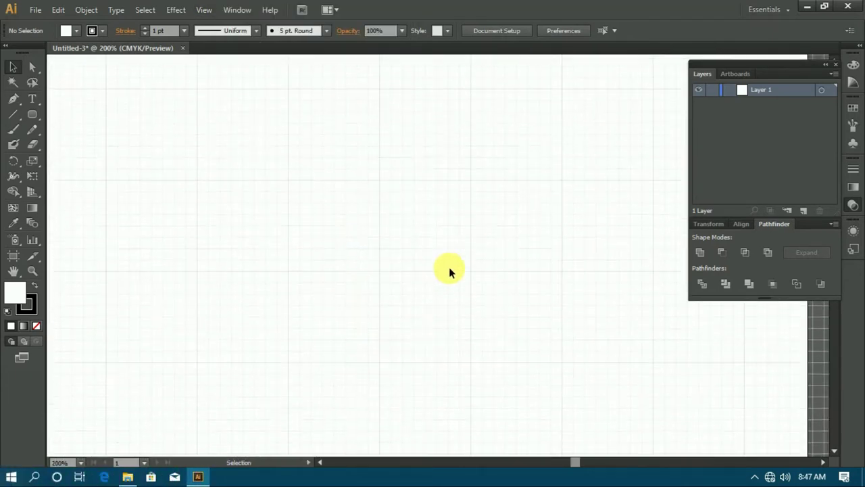
pyautogui.hotkey('ctrl', '-')
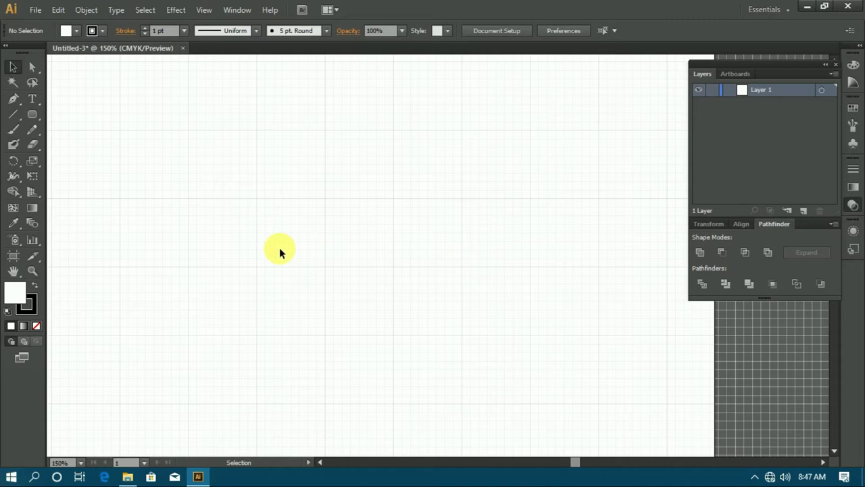
pyautogui.moveTo(356, 278); pyautogui.dragTo(269, 246)
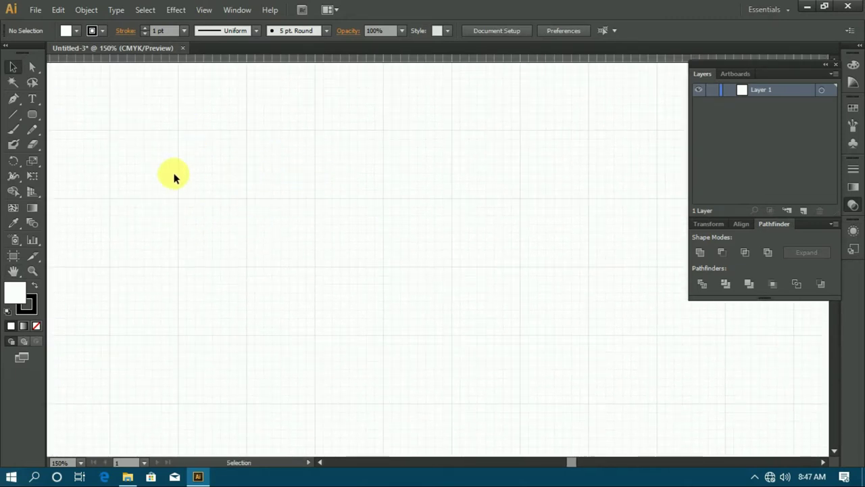
pyautogui.click(11, 99)
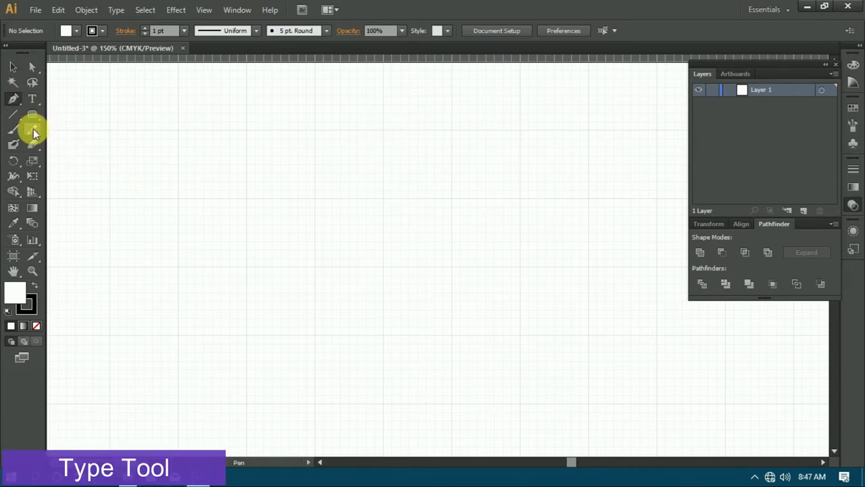
# Step: Type a 200 pt capital 'A' on the canvas
pyautogui.press('t')
pyautogui.click(254, 203)
pyautogui.click(596, 31)
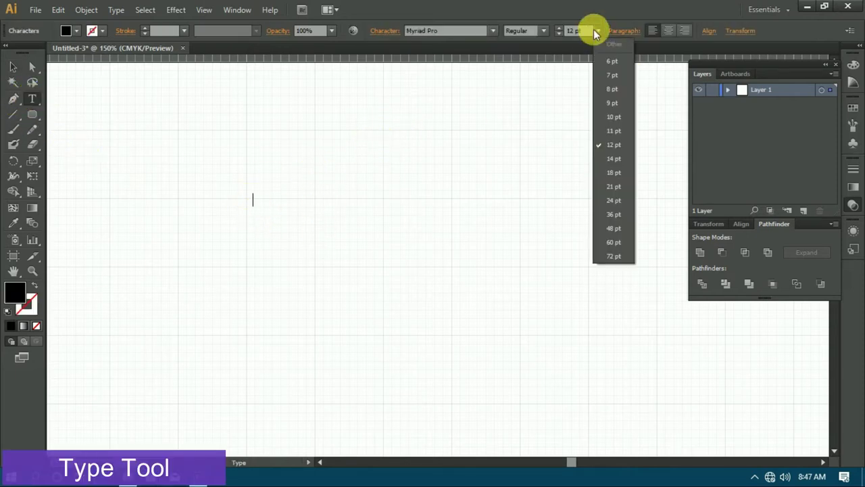
pyautogui.click(578, 32)
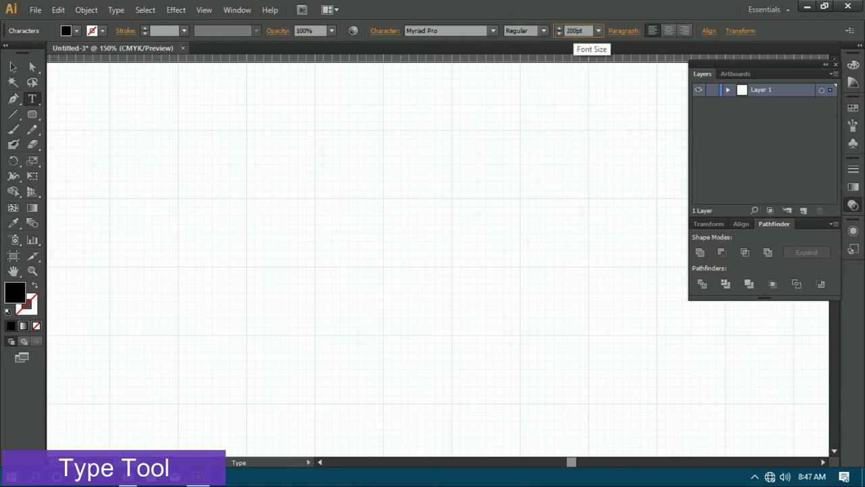
pyautogui.press('Return')
pyautogui.write('A')
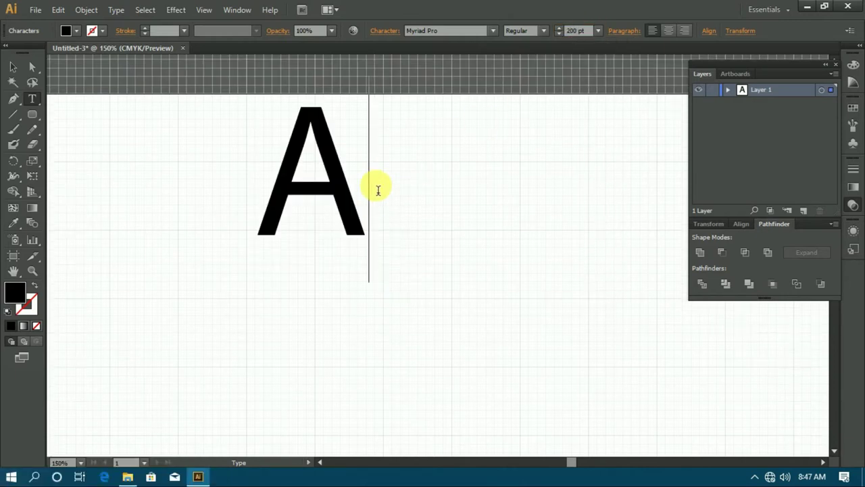
# Step: Move the A down to mid-canvas and set it in Arial Bold
pyautogui.click(13, 66)
pyautogui.moveTo(331, 184); pyautogui.dragTo(343, 290)
pyautogui.scroll(-1, 340, 294)
pyautogui.scroll(-2, 338, 293)
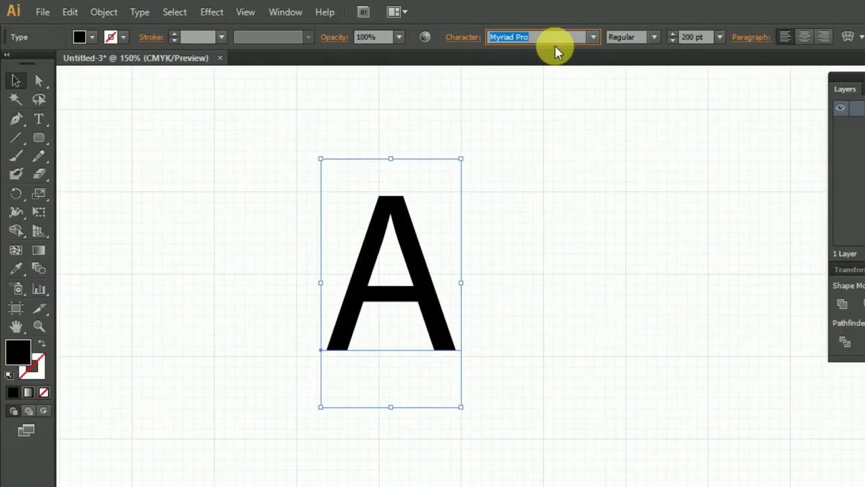
pyautogui.write('Arial')
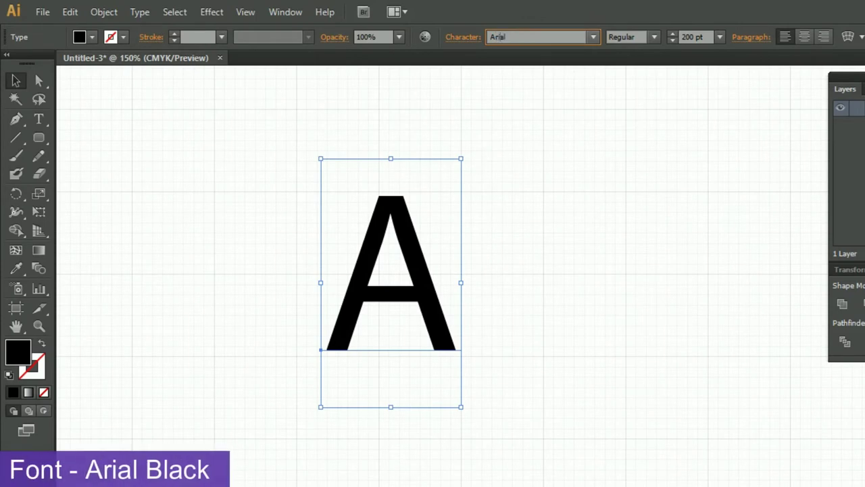
pyautogui.press('Return')
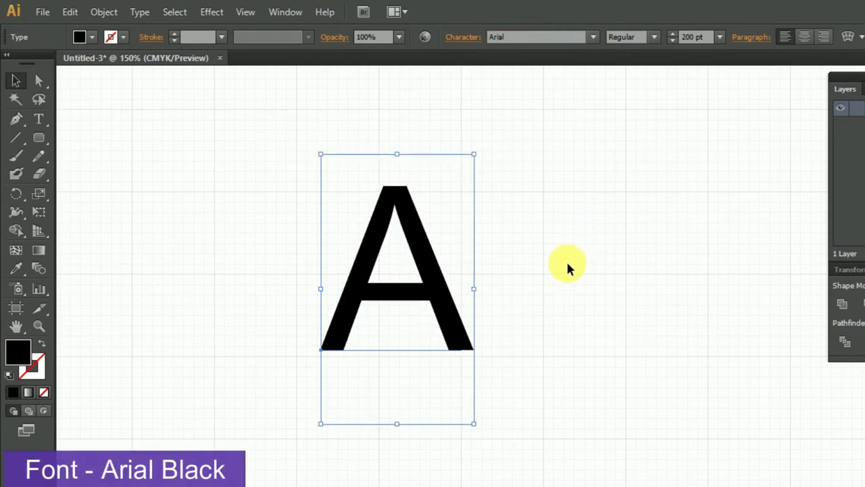
pyautogui.click(654, 37)
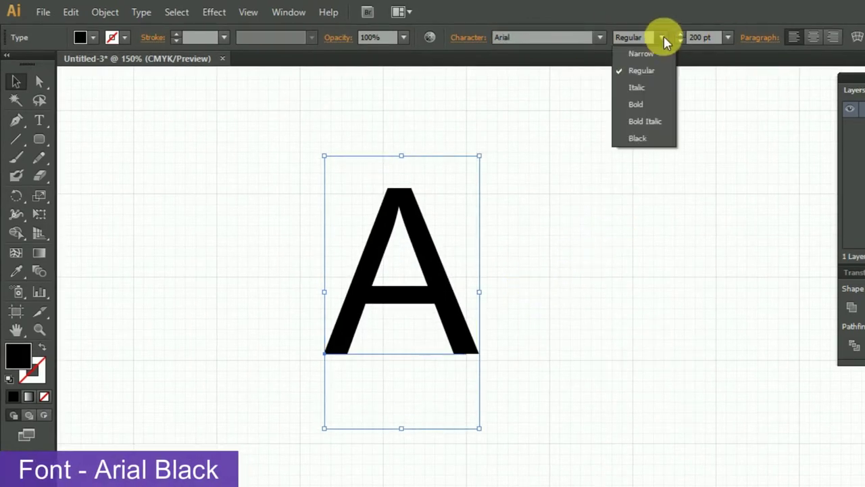
pyautogui.click(639, 105)
pyautogui.click(638, 282)
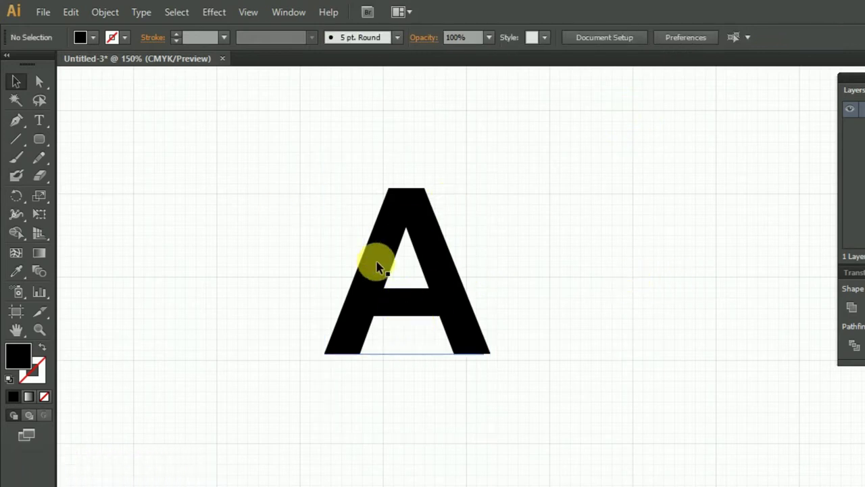
pyautogui.click(382, 267)
pyautogui.rightClick(399, 266)
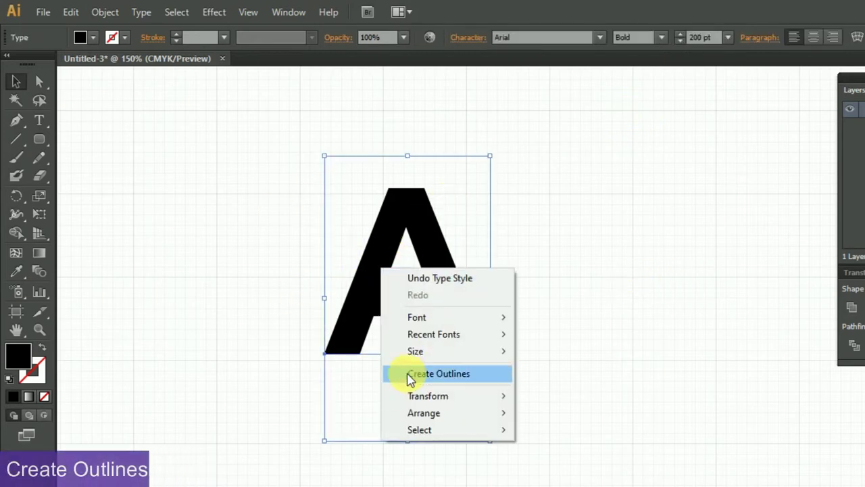
# Step: Create outlines from the A, then zoom to 300% centred on it
pyautogui.click(412, 372)
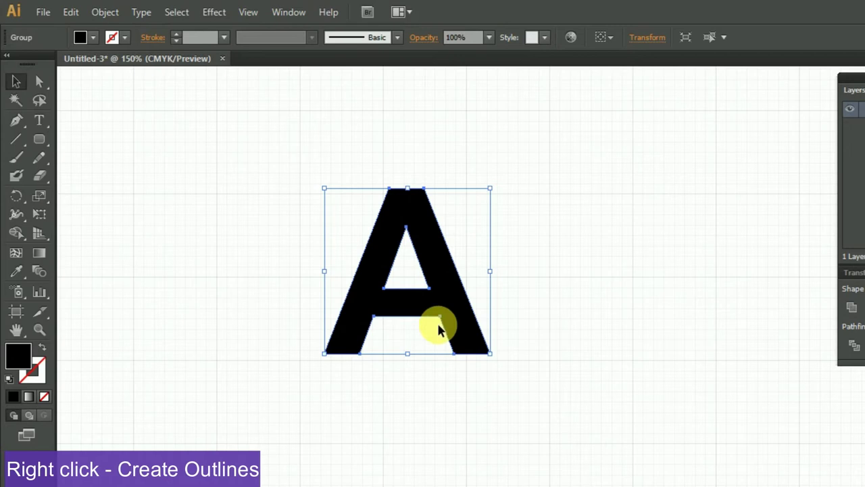
pyautogui.click(403, 382)
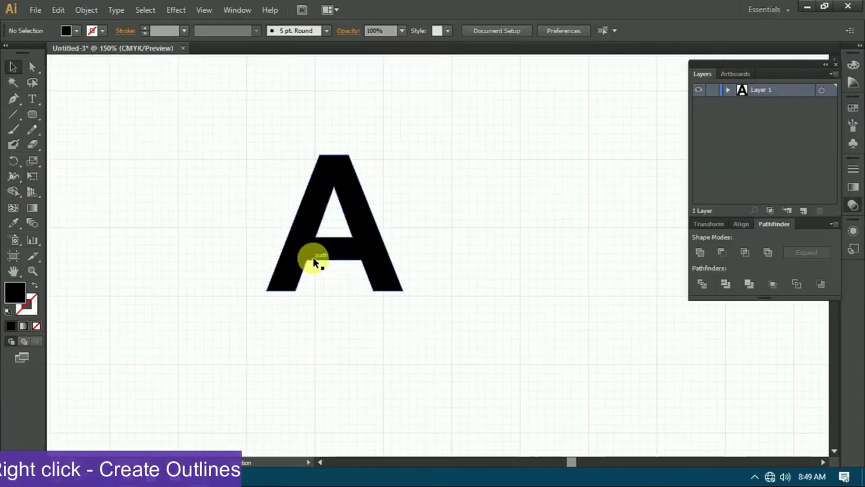
pyautogui.hotkey('ctrl', '+')
pyautogui.hotkey('ctrl', '+')
pyautogui.moveTo(249, 237)
pyautogui.mouseDown()
pyautogui.moveTo(328, 296)
pyautogui.moveTo(334, 284)
pyautogui.mouseUp()
pyautogui.click(13, 102)
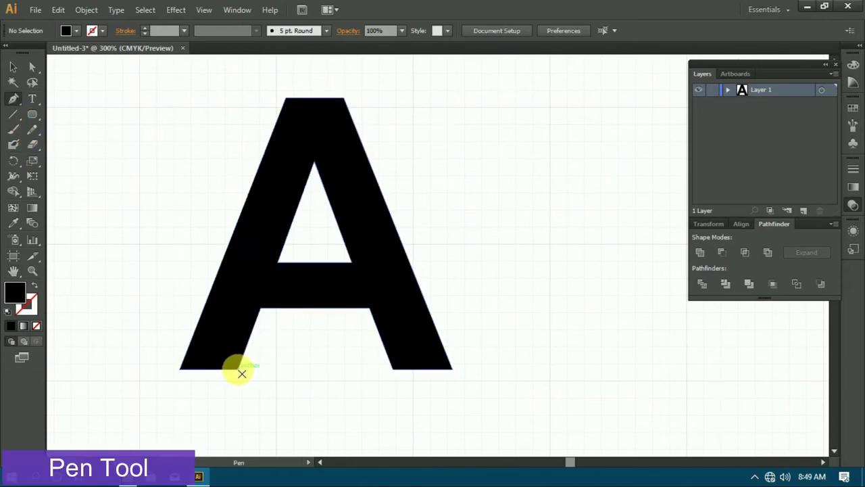
# Step: Pen-draw a triangle over the A's inner area and fill it white
pyautogui.click(238, 369)
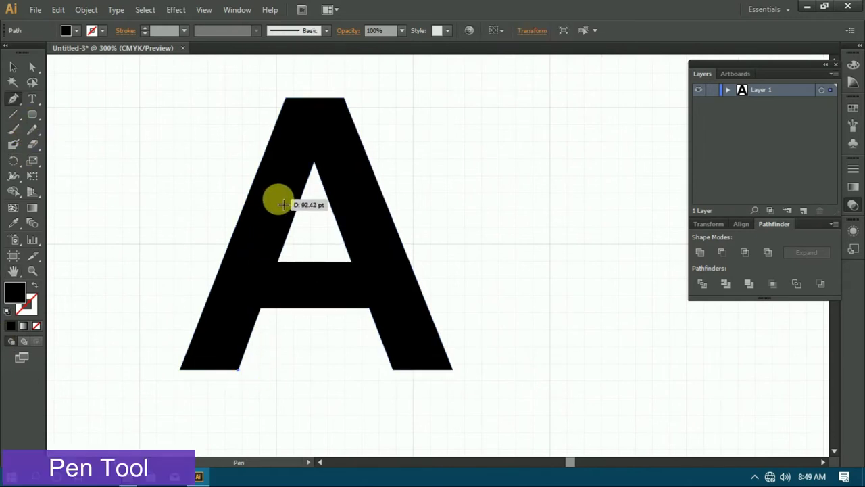
pyautogui.click(314, 163)
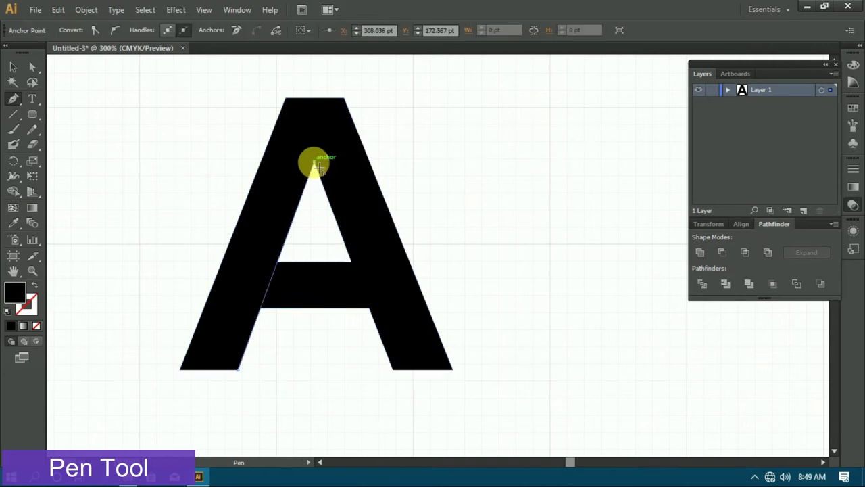
pyautogui.click(394, 370)
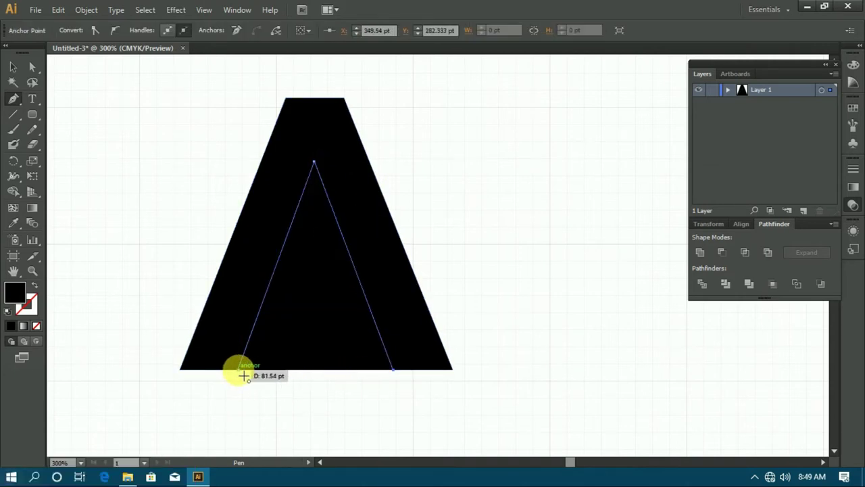
pyautogui.click(12, 66)
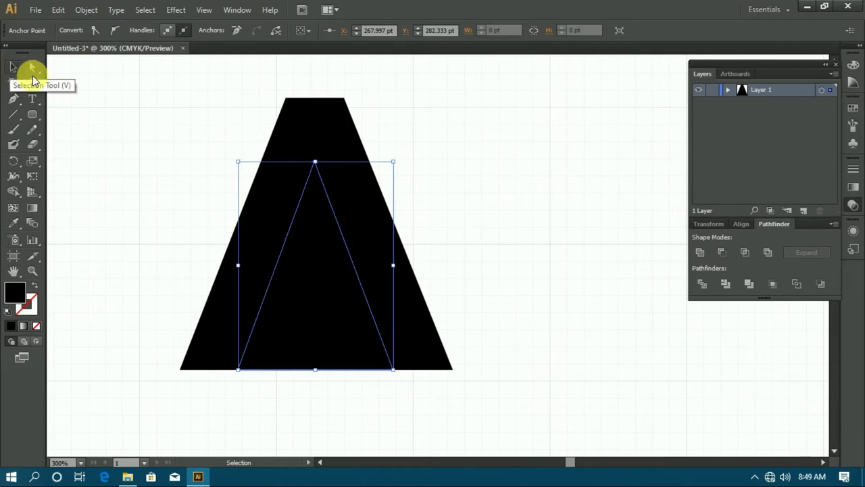
pyautogui.click(459, 247)
pyautogui.click(341, 266)
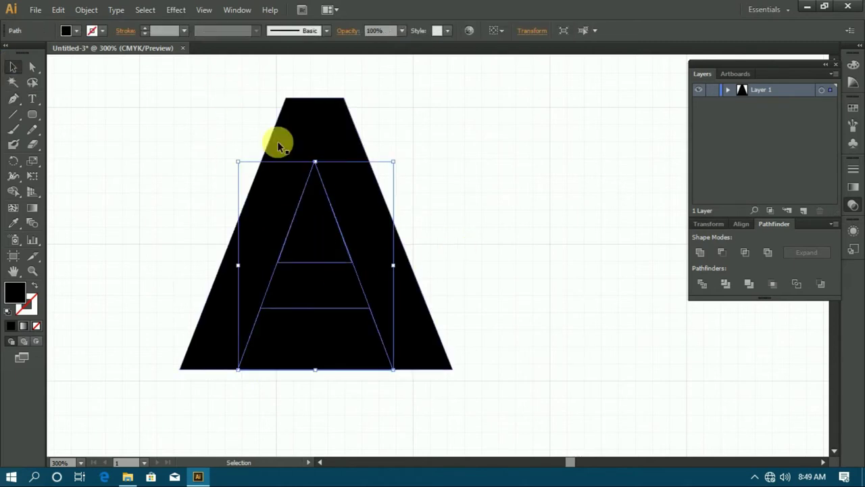
pyautogui.click(101, 31)
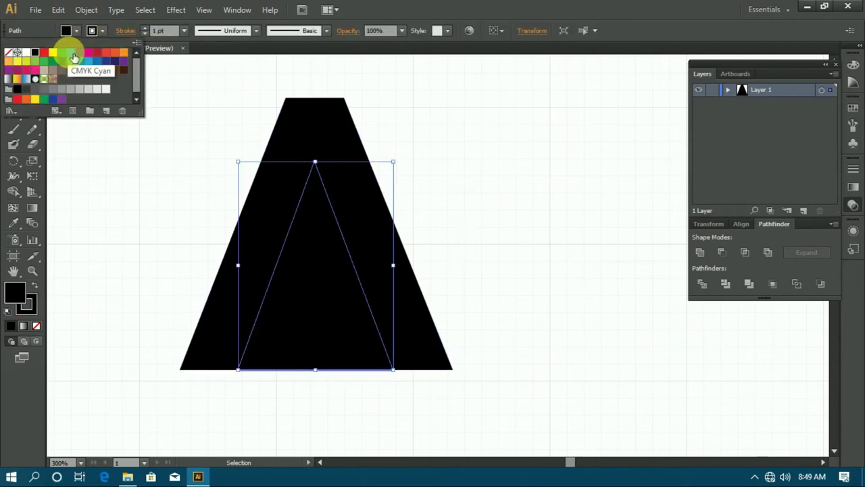
pyautogui.click(53, 52)
pyautogui.click(78, 31)
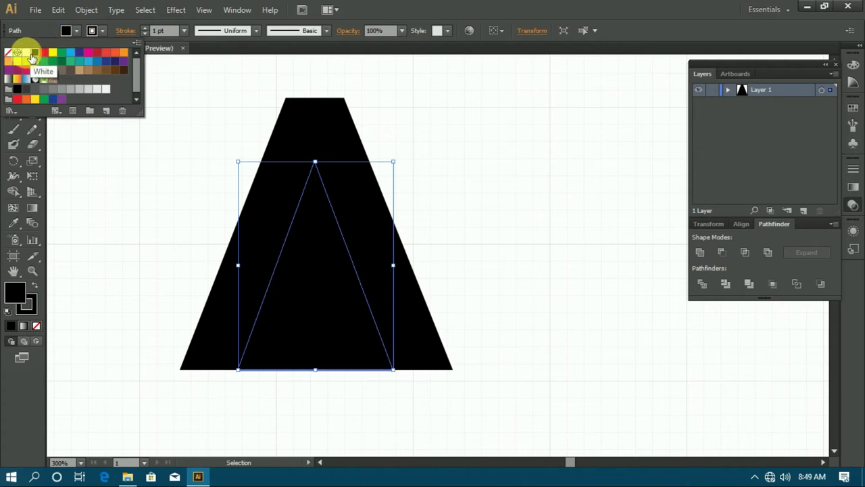
pyautogui.click(30, 55)
pyautogui.click(457, 215)
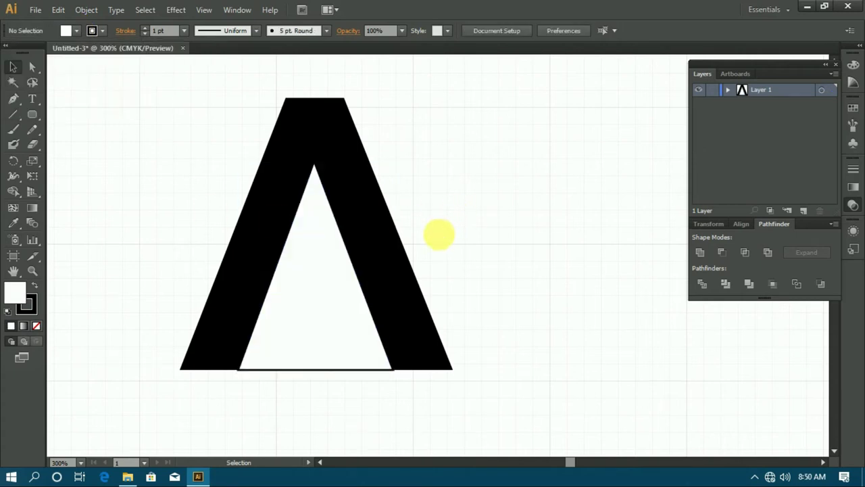
pyautogui.click(319, 349)
# Step: Subtract the white triangle from the A with Pathfinder Minus Front
pyautogui.moveTo(130, 62); pyautogui.dragTo(503, 398)
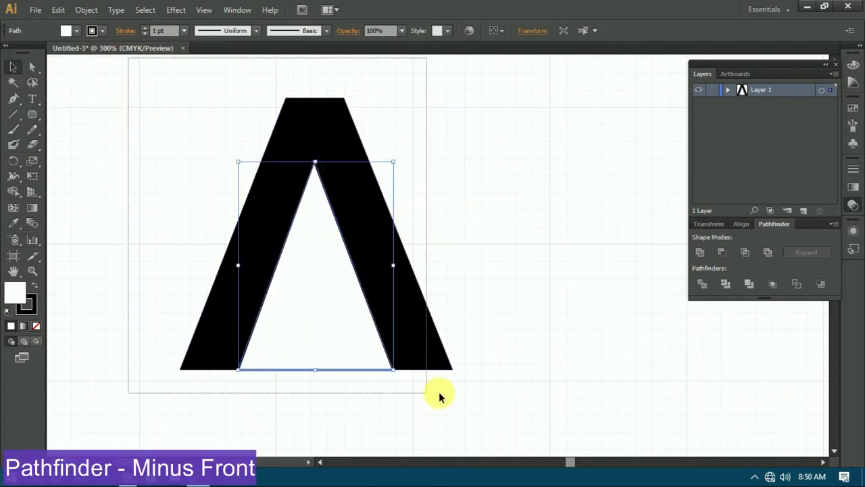
pyautogui.click(721, 253)
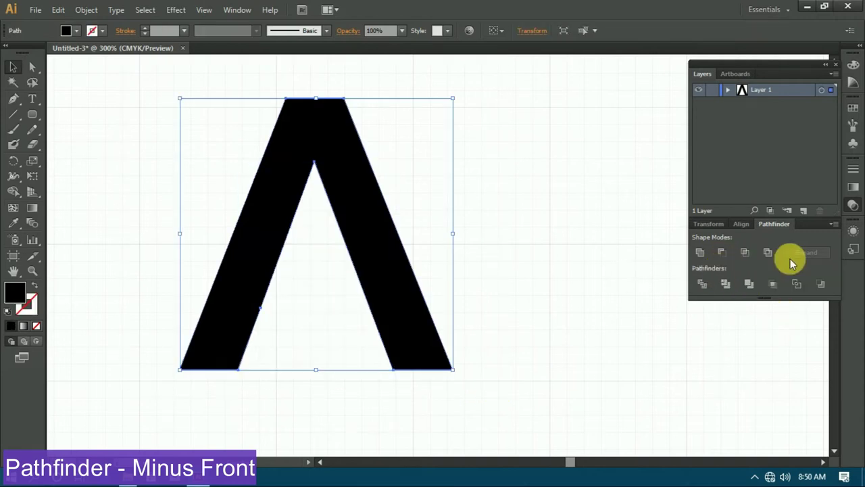
pyautogui.click(530, 279)
pyautogui.scroll(-1, 440, 284)
pyautogui.scroll(-1, 349, 163)
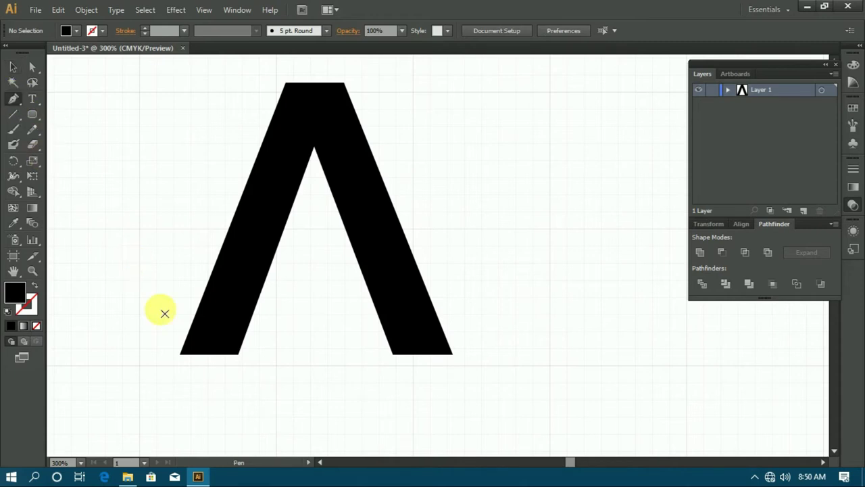
# Step: Pen-draw a closed tapered wedge from the A's bottom-left to an upper-right tip, filled cyan
pyautogui.moveTo(179, 353); pyautogui.dragTo(210, 295)
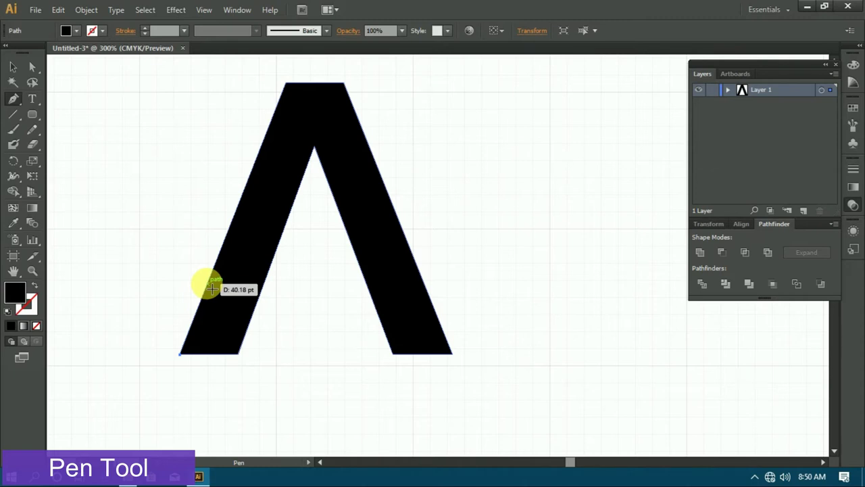
pyautogui.click(210, 287)
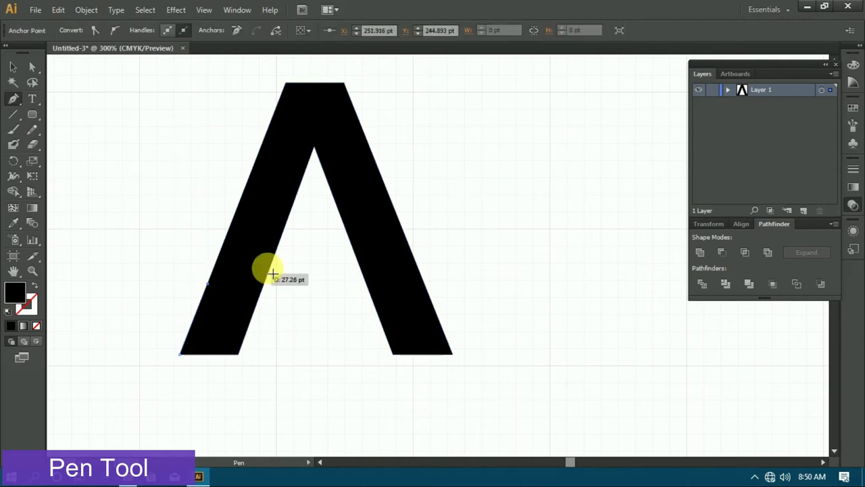
pyautogui.click(504, 182)
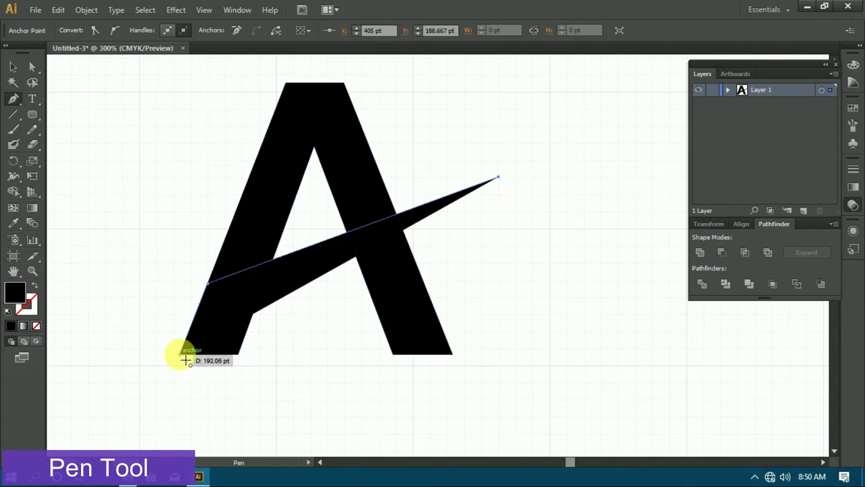
pyautogui.click(186, 360)
pyautogui.click(18, 71)
pyautogui.click(470, 251)
pyautogui.click(357, 237)
pyautogui.click(77, 31)
pyautogui.click(70, 52)
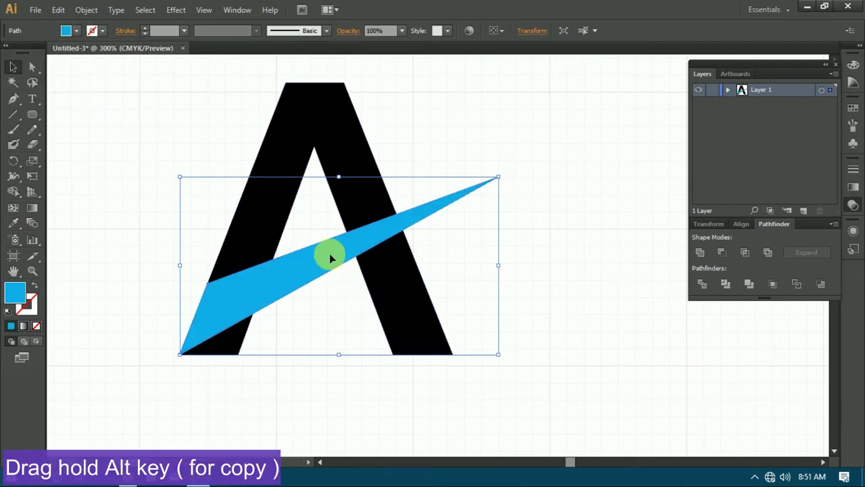
# Step: Duplicate the cyan swoosh and subtract the original from the A with Minus Front
pyautogui.moveTo(280, 279)
pyautogui.mouseDown()
pyautogui.moveTo(421, 382)
pyautogui.moveTo(526, 367)
pyautogui.mouseUp()
pyautogui.scroll(-1, 409, 338)
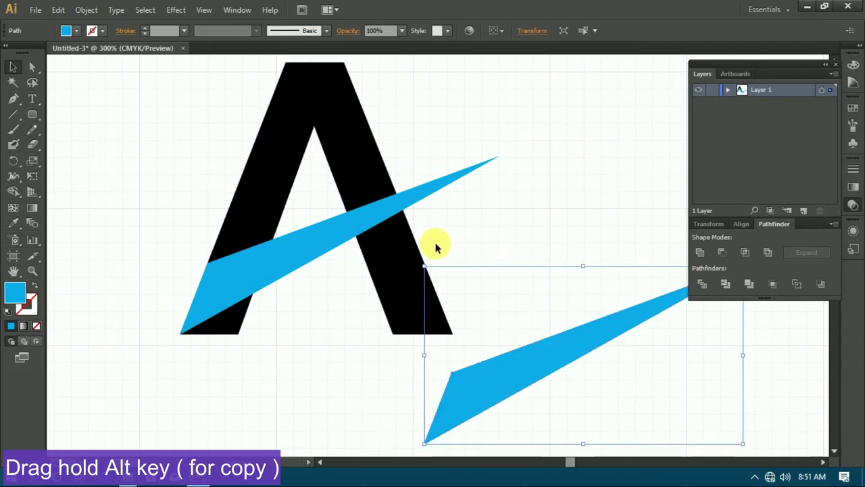
pyautogui.click(410, 328)
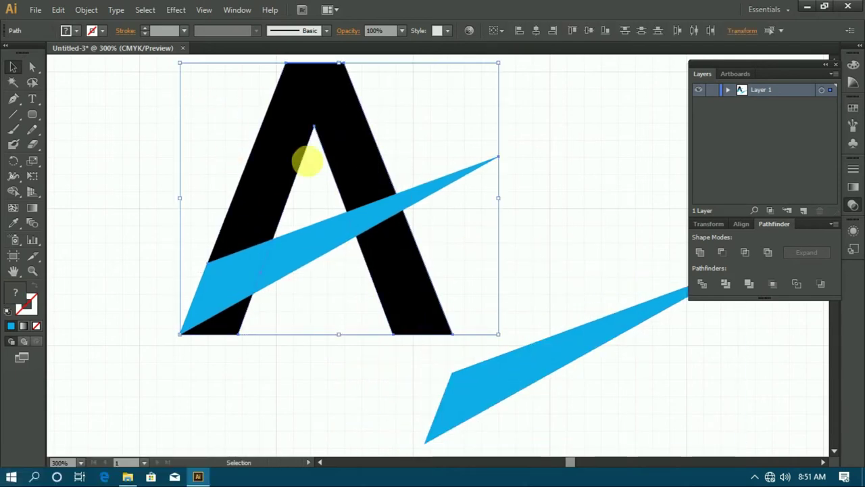
pyautogui.click(721, 253)
# Step: Ungroup the cut A and move the spare cyan swoosh back into the gap
pyautogui.click(193, 291)
pyautogui.rightClick(195, 295)
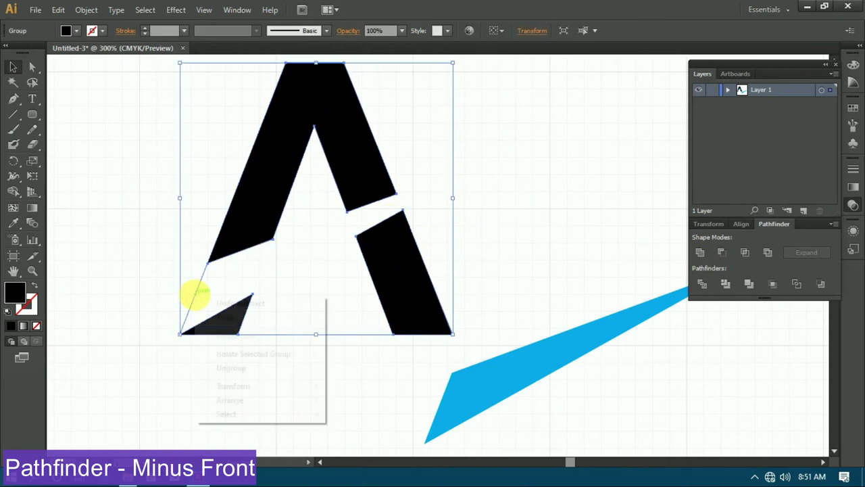
pyautogui.click(222, 368)
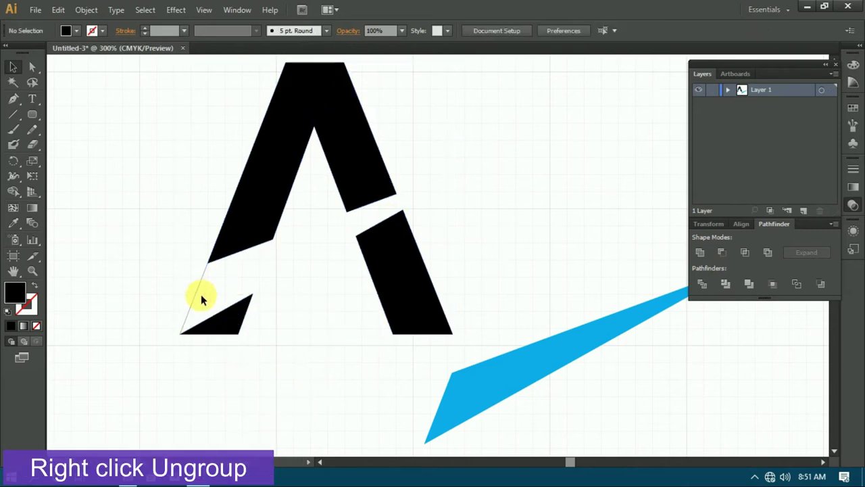
pyautogui.moveTo(501, 386); pyautogui.dragTo(259, 276)
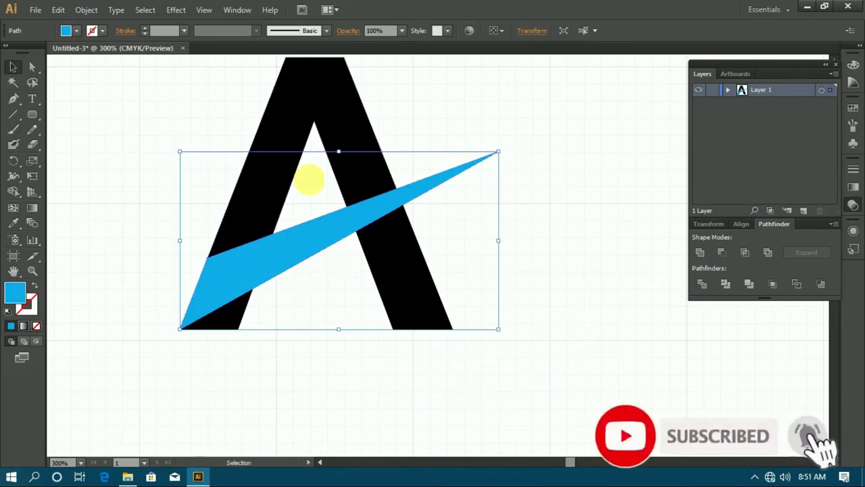
# Step: Slim, tilt and nudge the cyan swoosh to leave a thin white gap along the cut
pyautogui.moveTo(338, 152); pyautogui.dragTo(339, 156)
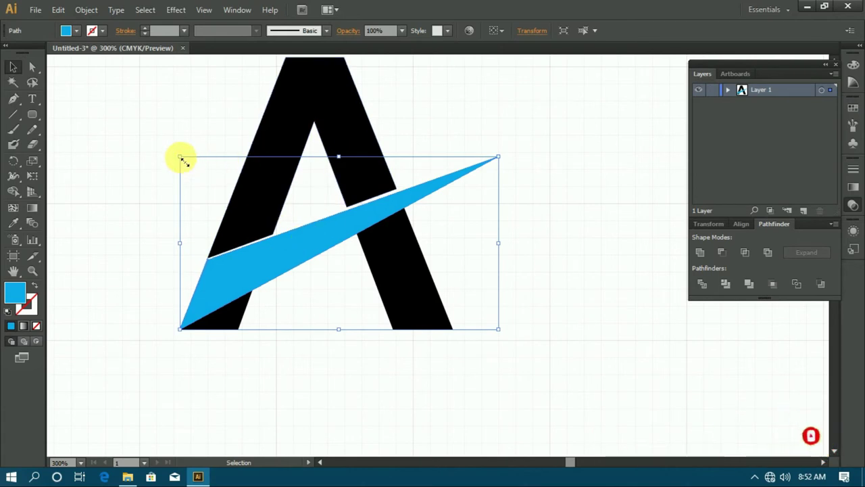
pyautogui.moveTo(182, 157); pyautogui.dragTo(179, 163)
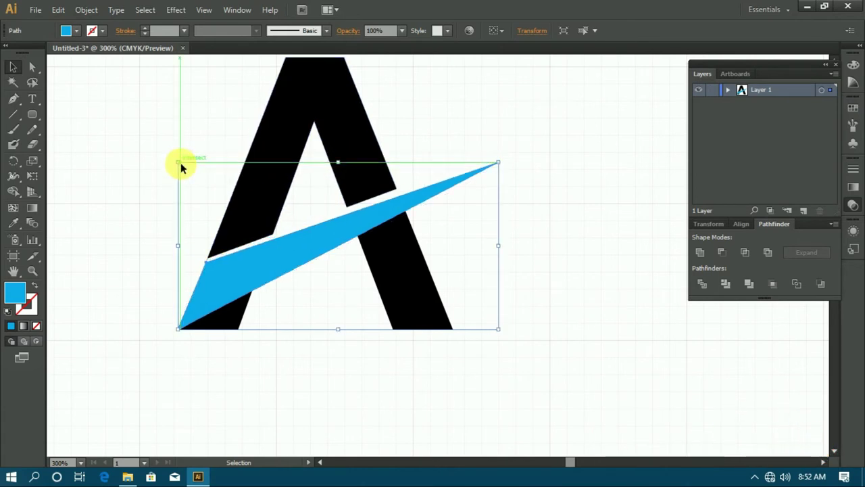
pyautogui.moveTo(500, 162); pyautogui.dragTo(494, 157)
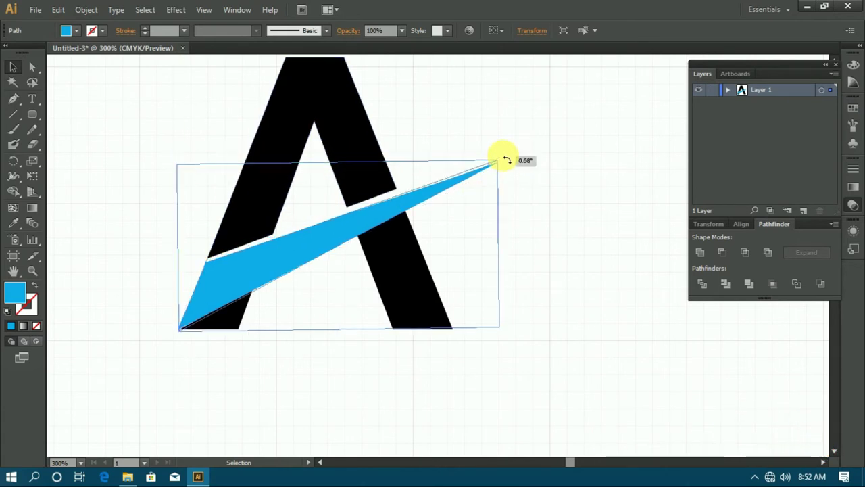
pyautogui.press('Left')
pyautogui.press('Left')
pyautogui.press('Left')
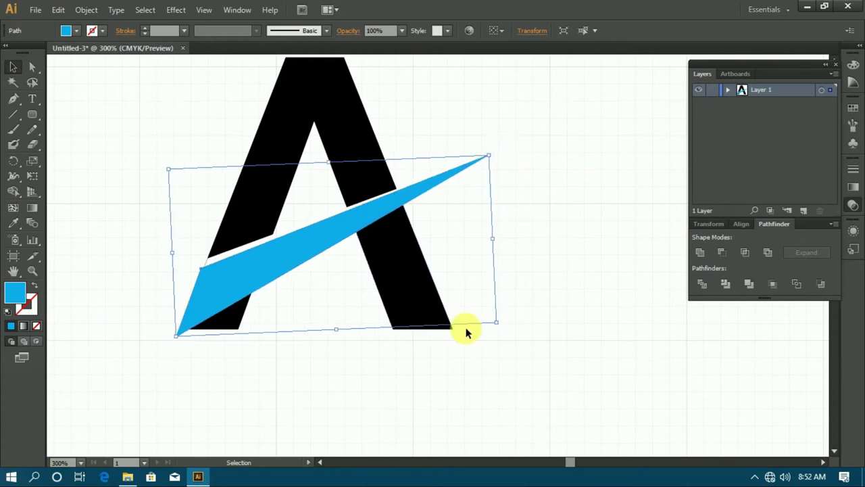
pyautogui.press('Down')
pyautogui.click(548, 224)
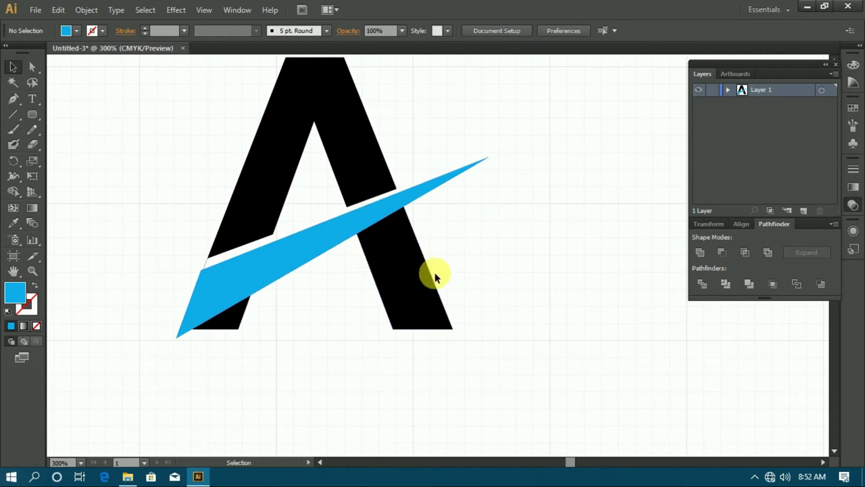
# Step: Delete the small black sliver left under the swoosh
pyautogui.click(230, 326)
pyautogui.press('Delete')
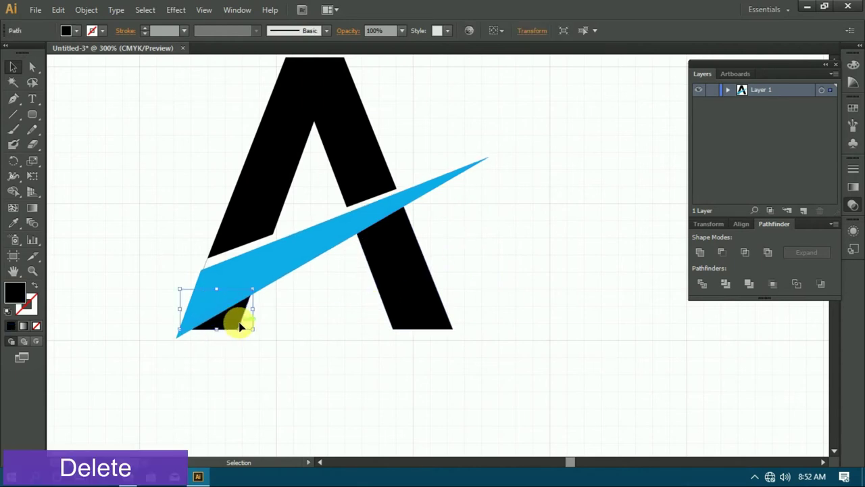
pyautogui.rightClick(241, 326)
pyautogui.click(242, 332)
pyautogui.press('Delete')
# Step: Fill the A's upper piece and right leg with CMYK Green
pyautogui.click(260, 149)
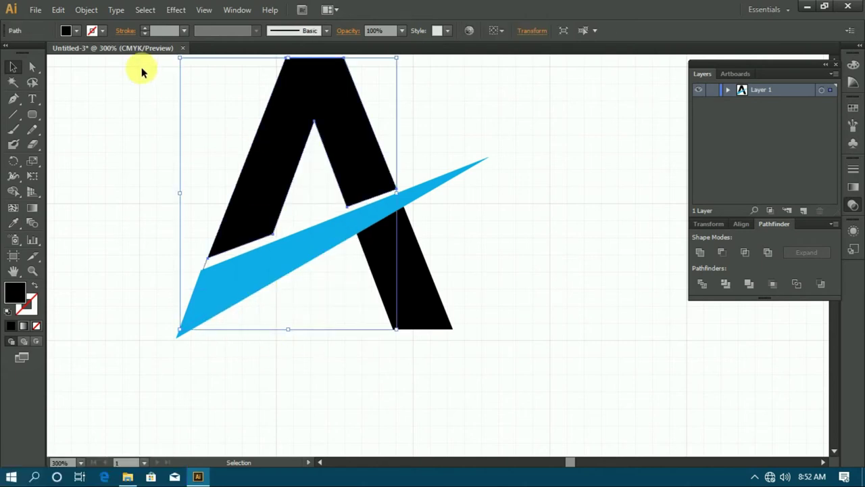
pyautogui.click(77, 31)
pyautogui.click(68, 61)
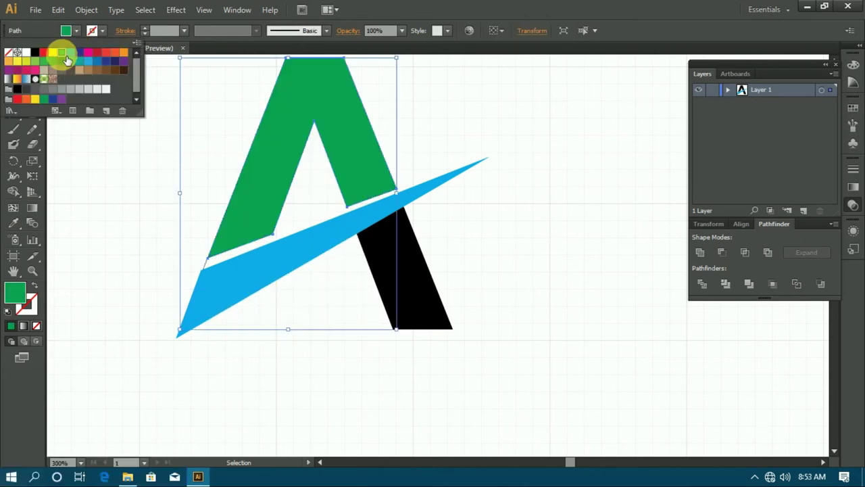
pyautogui.click(302, 303)
pyautogui.click(415, 308)
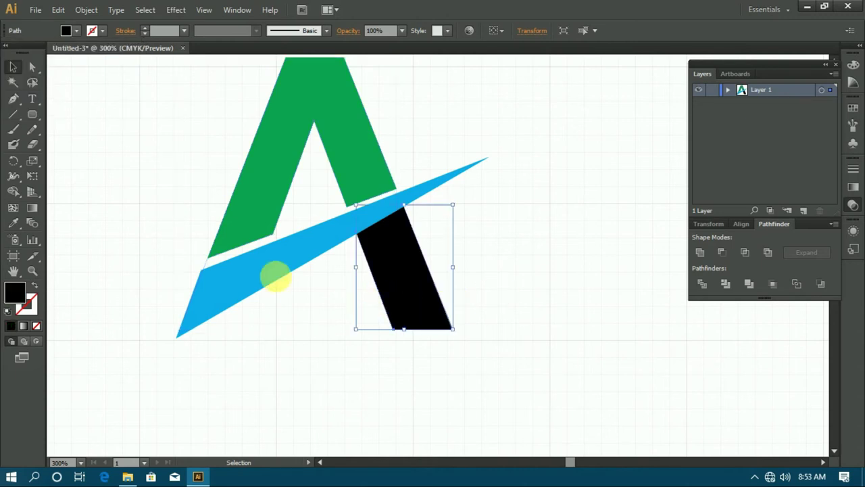
pyautogui.click(76, 30)
pyautogui.click(68, 57)
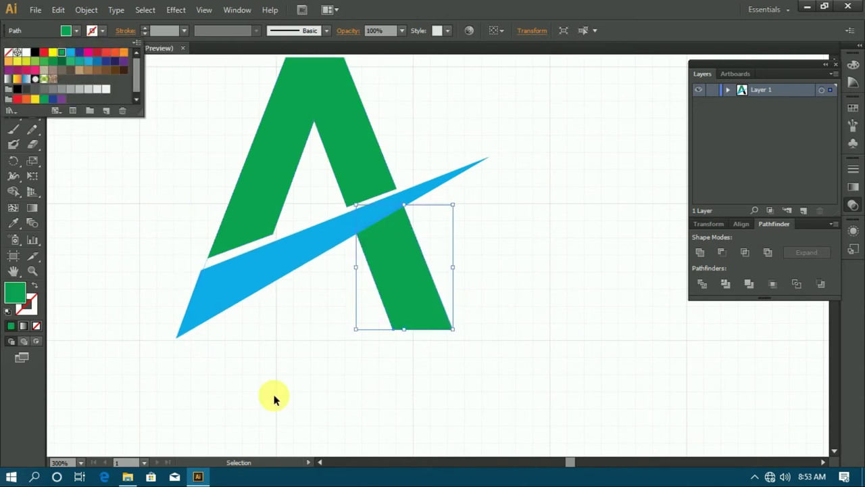
pyautogui.click(273, 397)
pyautogui.click(299, 325)
# Step: Zoom out to 150% and move the whole logo toward the artboard's upper left
pyautogui.scroll(1, 301, 327)
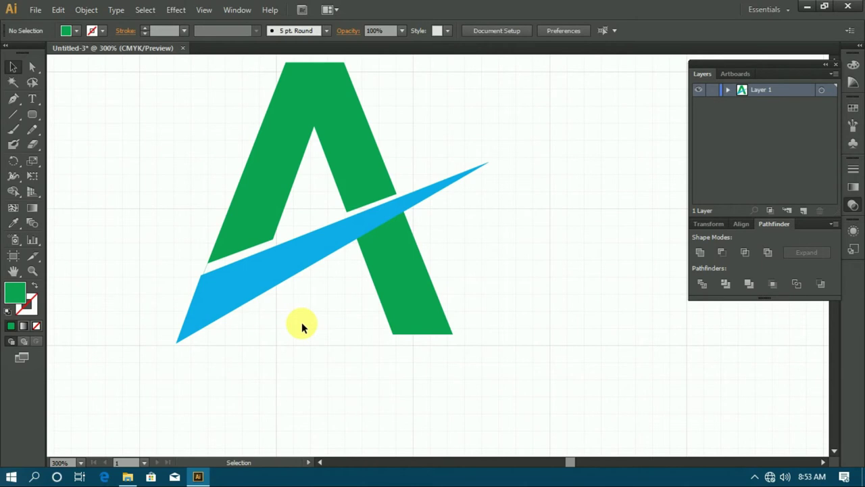
pyautogui.hotkey('ctrl', '-')
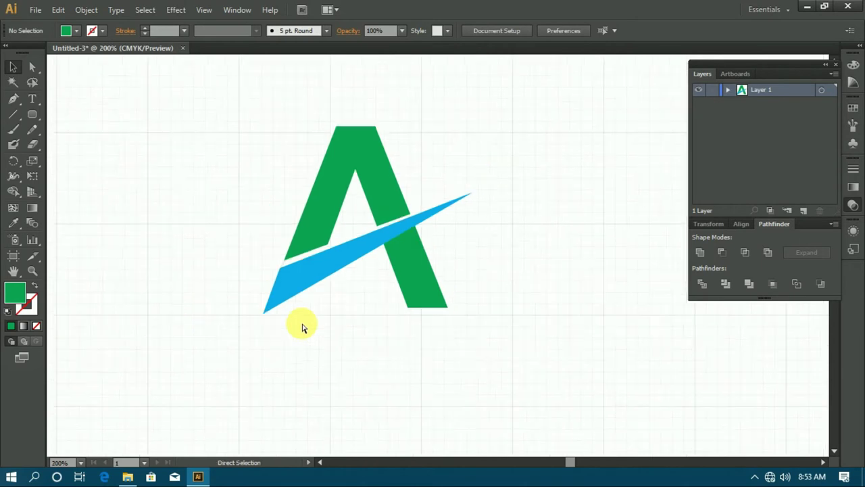
pyautogui.hotkey('ctrl', '-')
pyautogui.moveTo(244, 120); pyautogui.dragTo(537, 325)
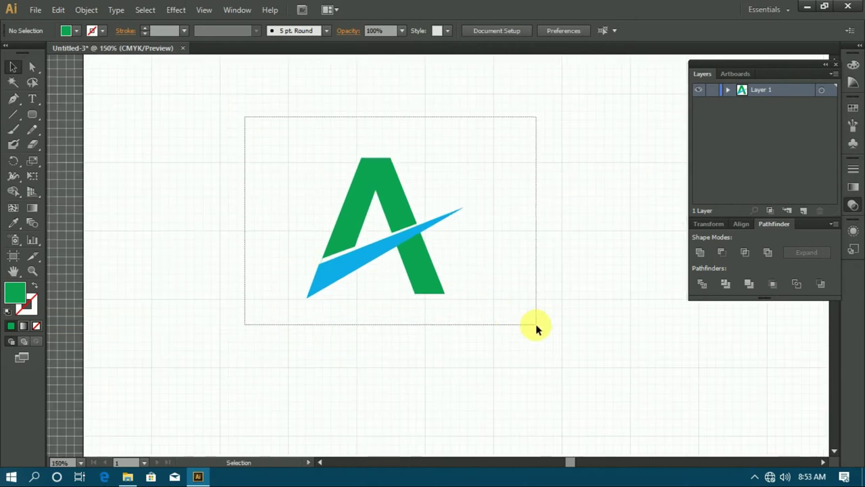
pyautogui.moveTo(436, 279); pyautogui.dragTo(294, 223)
pyautogui.click(233, 296)
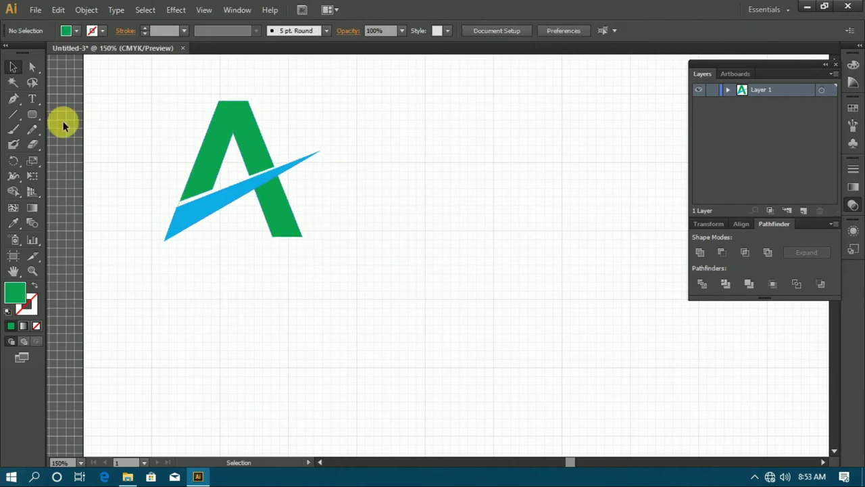
# Step: Type 'COMPANY NAME' at 72 pt below the logo
pyautogui.click(32, 99)
pyautogui.click(157, 282)
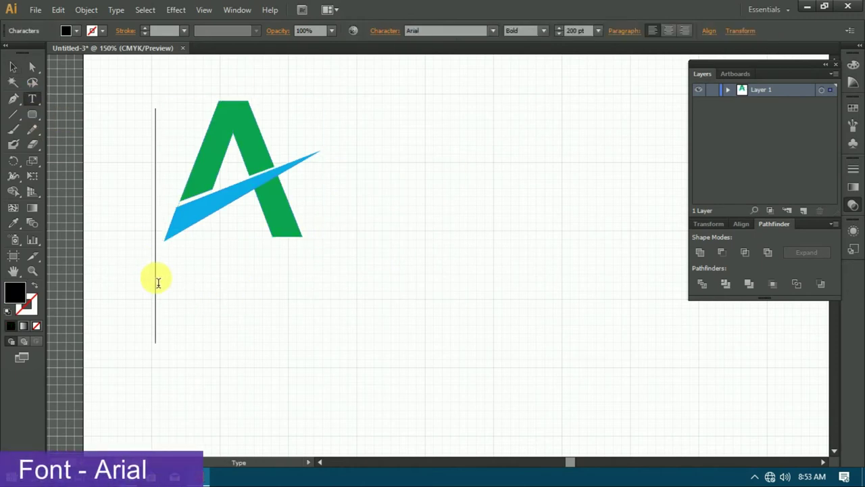
pyautogui.click(598, 31)
pyautogui.click(619, 242)
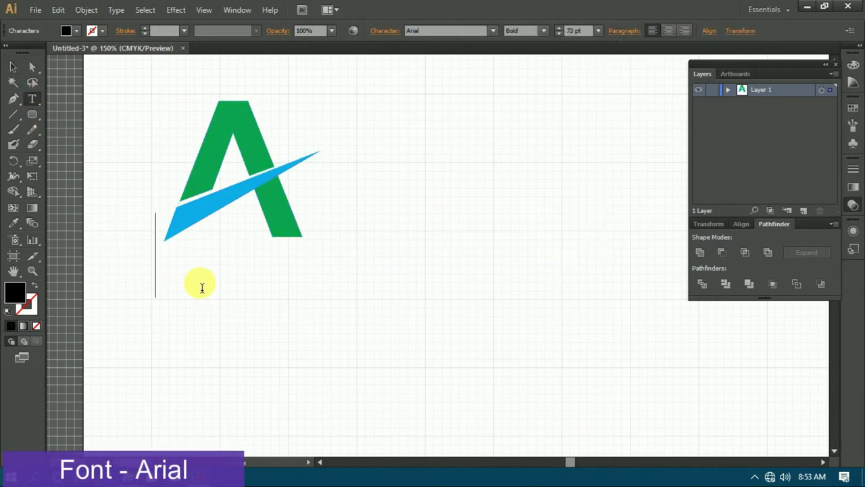
pyautogui.write('COM')
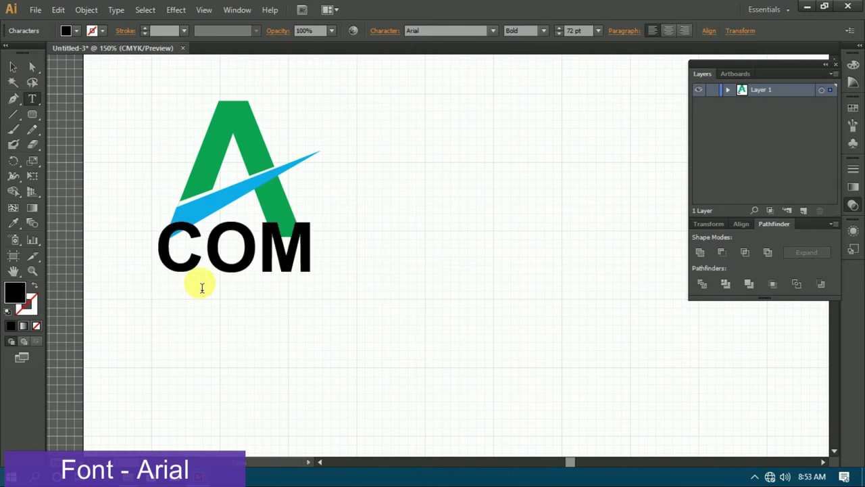
pyautogui.write('PANE')
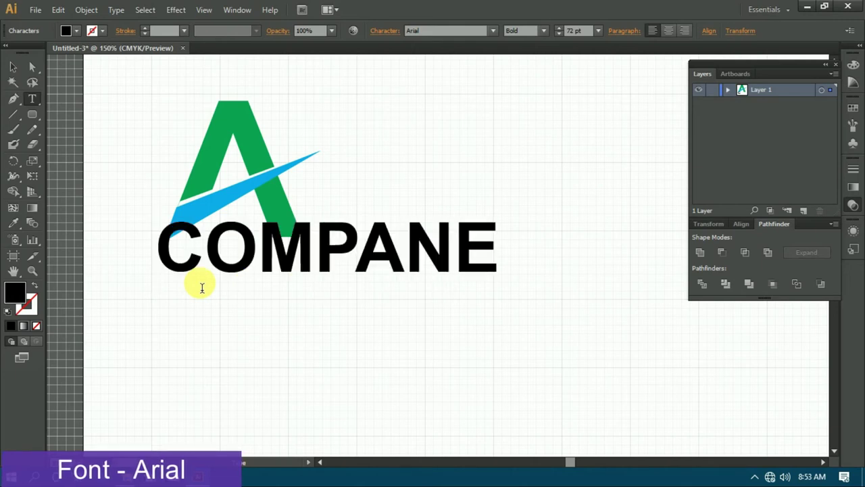
pyautogui.write('Y')
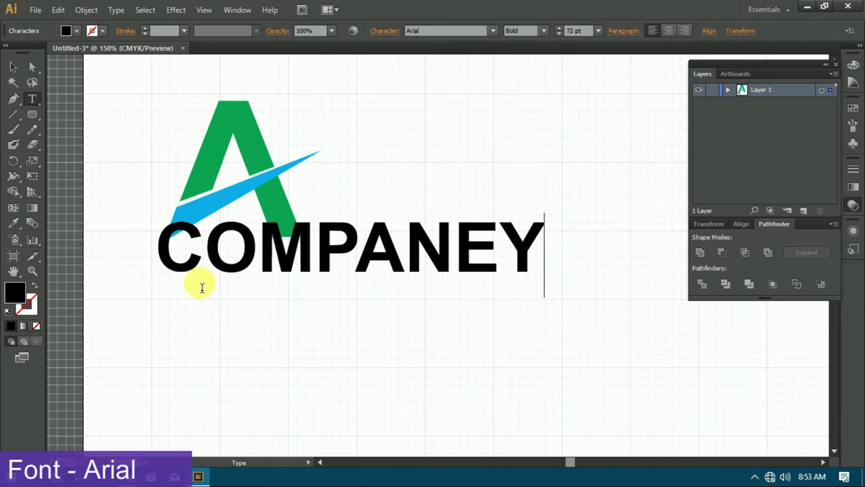
pyautogui.press('BackSpace')
pyautogui.press('BackSpace')
pyautogui.write('Y N')
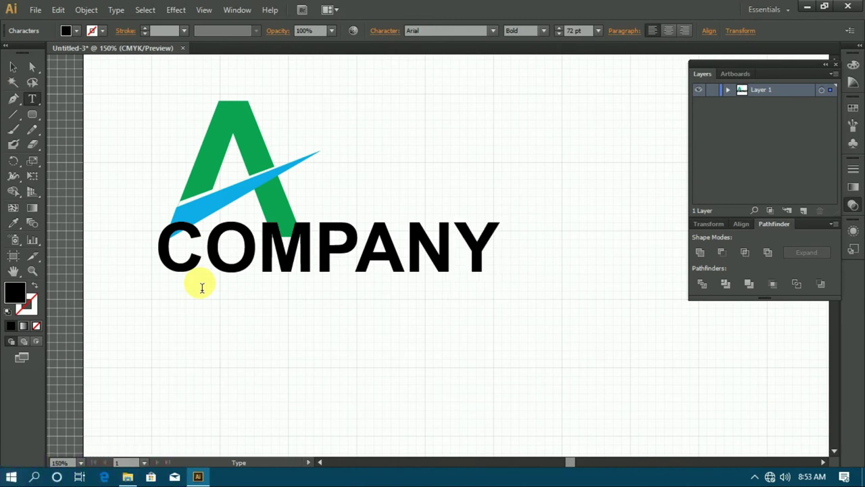
pyautogui.write('AME')
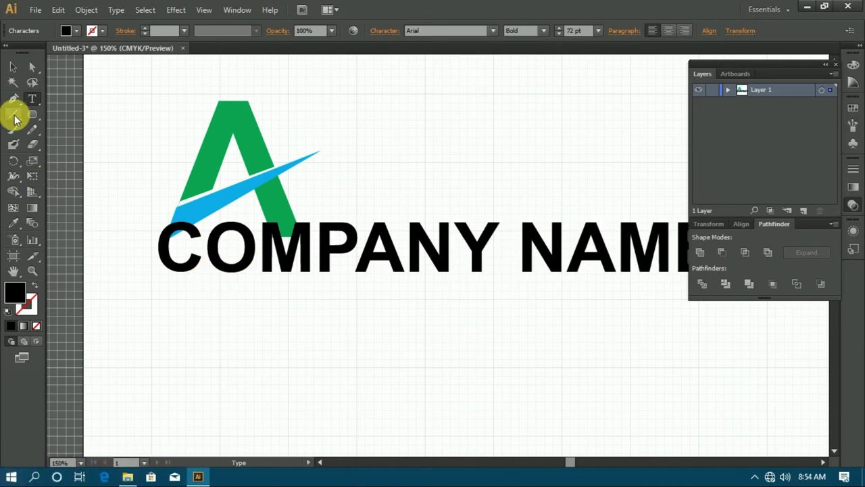
# Step: Shrink the text to 36 pt Regular and centre it beneath the logo
pyautogui.click(12, 67)
pyautogui.moveTo(301, 252); pyautogui.dragTo(264, 259)
pyautogui.click(596, 30)
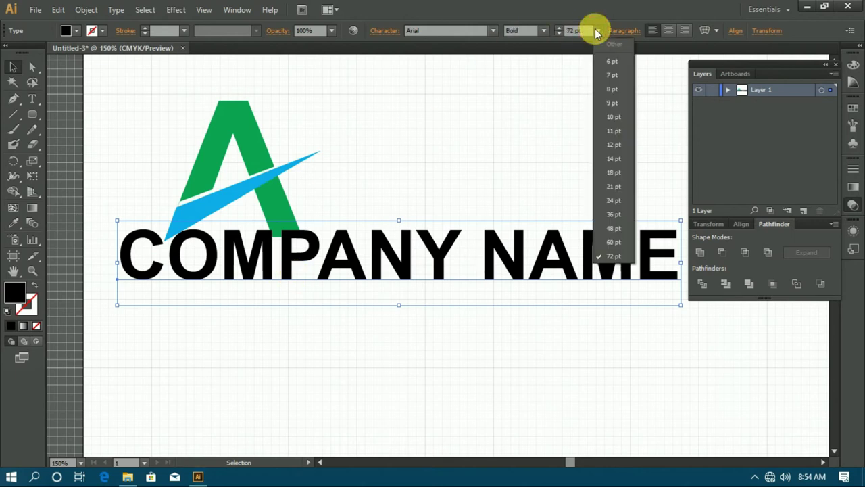
pyautogui.click(613, 214)
pyautogui.moveTo(242, 255); pyautogui.dragTo(229, 244)
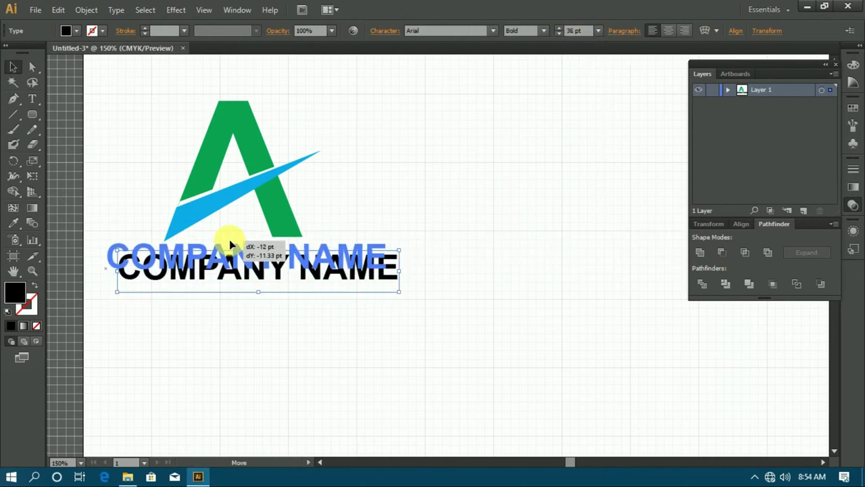
pyautogui.click(544, 32)
pyautogui.click(534, 57)
pyautogui.click(539, 31)
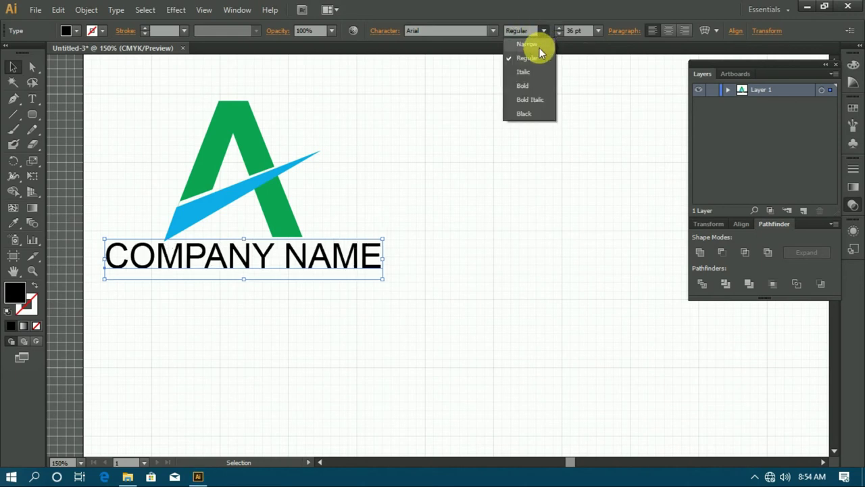
pyautogui.moveTo(185, 243); pyautogui.dragTo(199, 244)
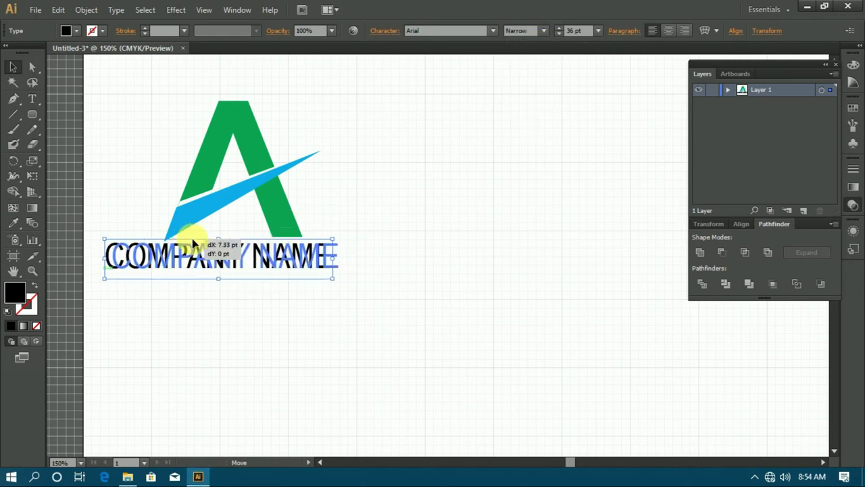
pyautogui.click(232, 290)
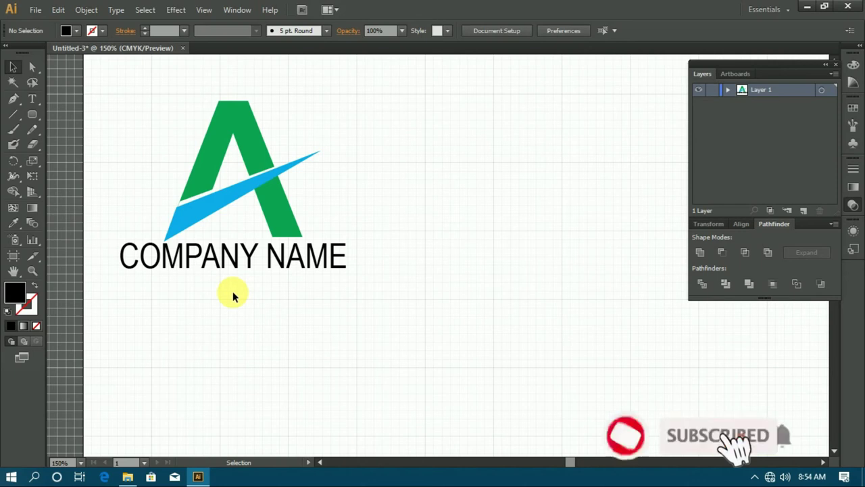
# Step: Nudge the COMPANY NAME text slightly lower and squash it a little shorter
pyautogui.moveTo(223, 261); pyautogui.dragTo(222, 266)
pyautogui.click(228, 304)
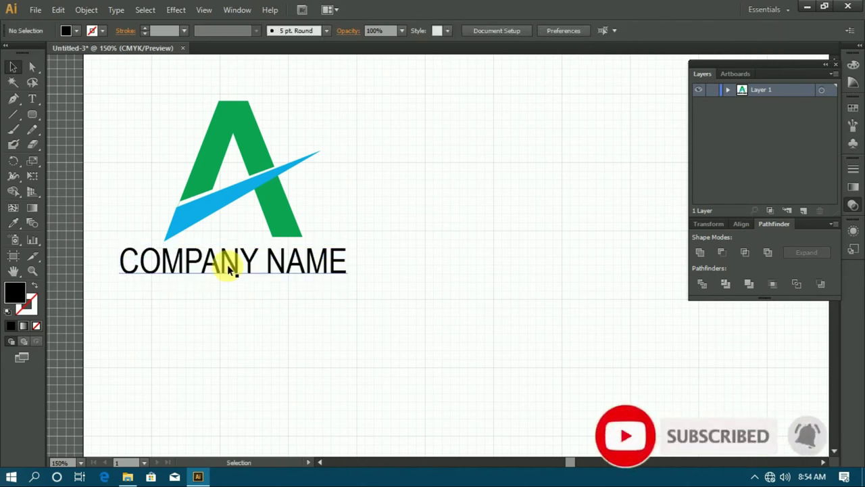
pyautogui.click(227, 266)
pyautogui.moveTo(235, 288); pyautogui.dragTo(234, 280)
pyautogui.click(232, 292)
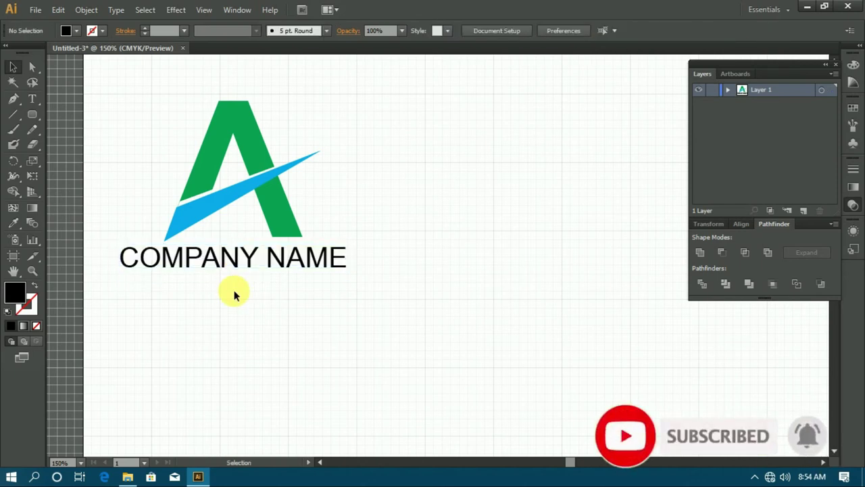
# Step: Duplicate the whole logo to the right and turn the copy's swoosh red
pyautogui.moveTo(126, 92); pyautogui.dragTo(365, 315)
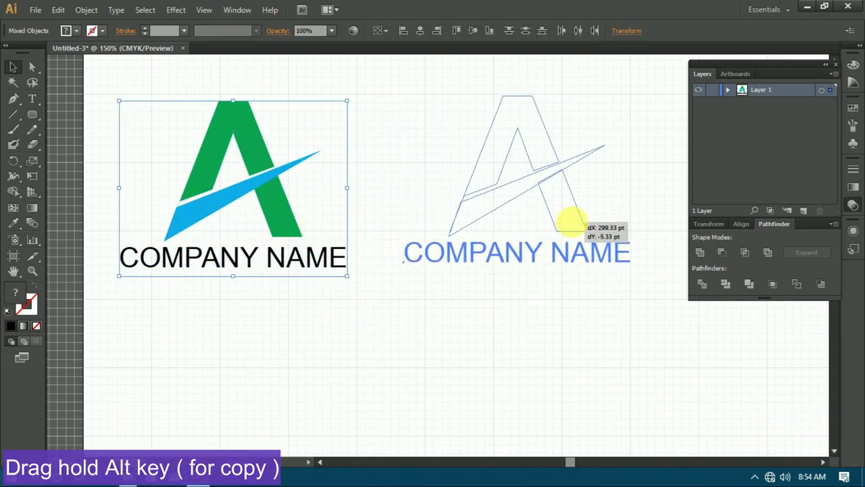
pyautogui.moveTo(571, 220); pyautogui.dragTo(571, 221)
pyautogui.click(518, 313)
pyautogui.click(485, 202)
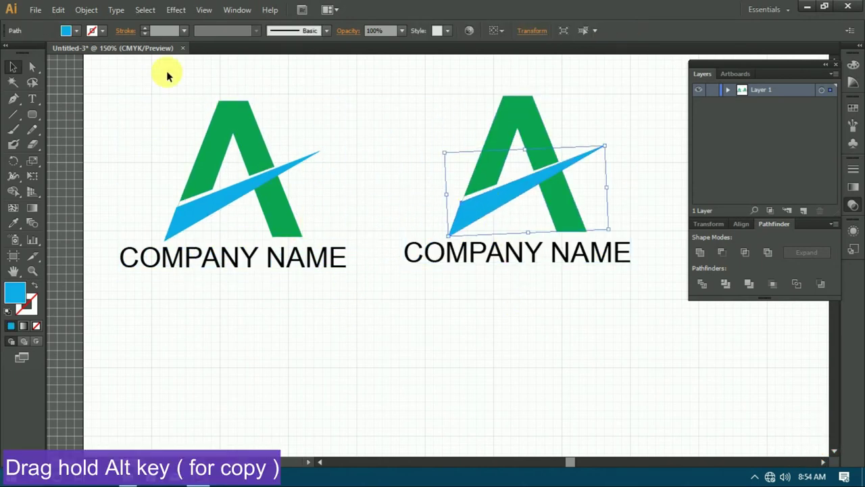
pyautogui.click(77, 30)
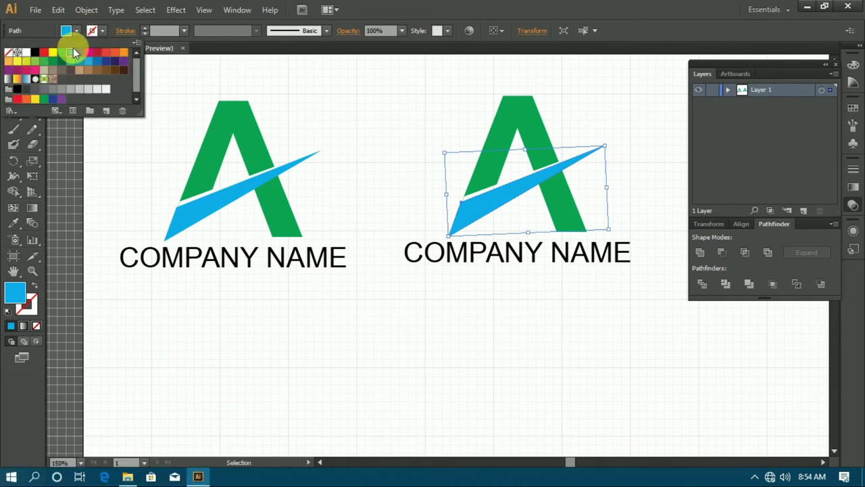
pyautogui.click(72, 57)
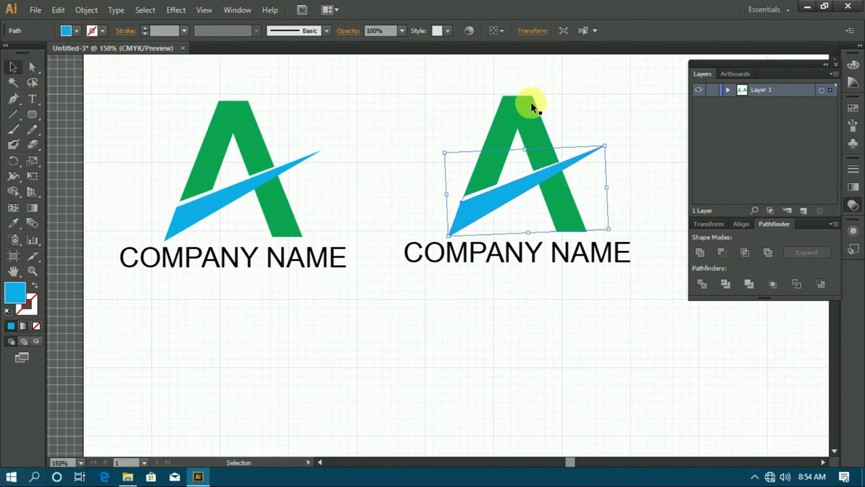
pyautogui.click(76, 31)
pyautogui.click(46, 54)
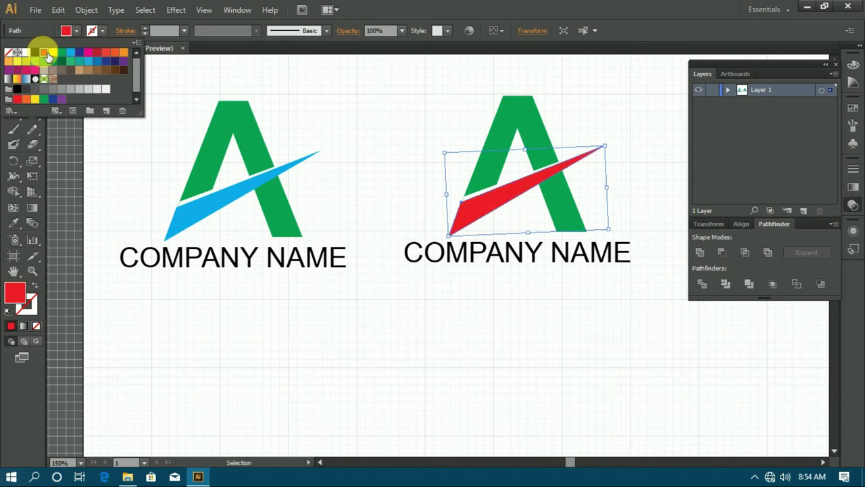
pyautogui.click(493, 114)
pyautogui.click(522, 289)
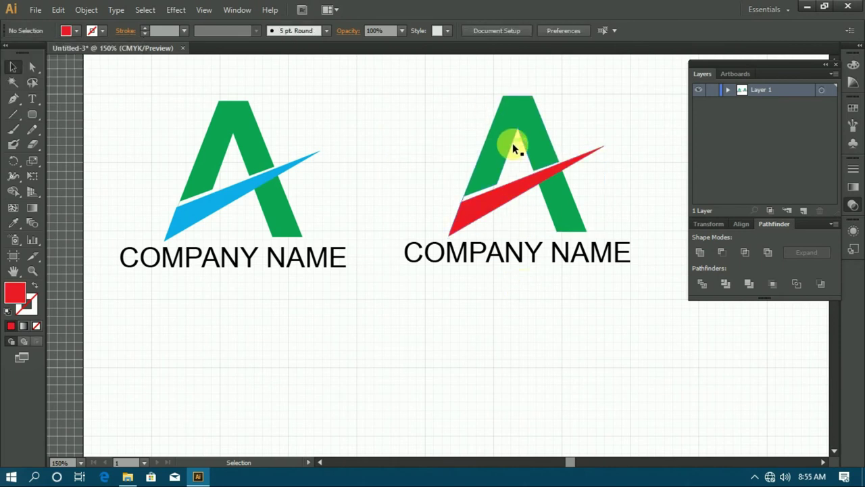
# Step: Fill the copy's A with cyan blue
pyautogui.click(512, 143)
pyautogui.click(76, 31)
pyautogui.click(79, 61)
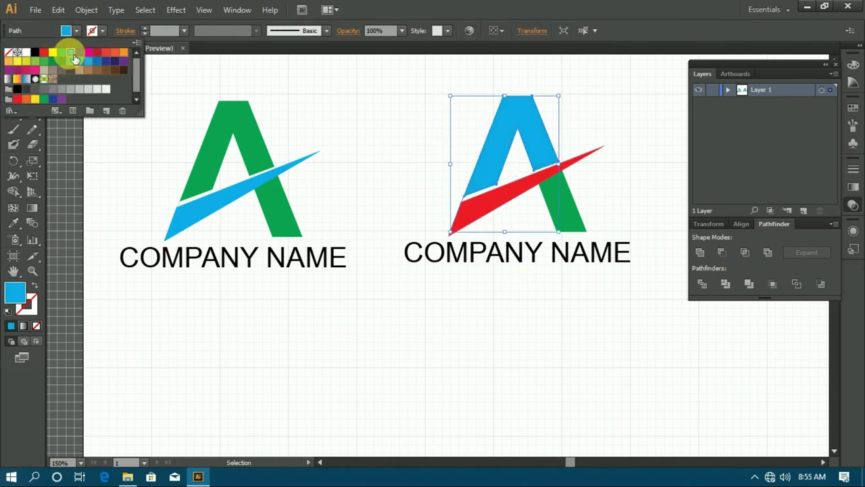
pyautogui.click(601, 230)
pyautogui.click(482, 283)
pyautogui.scroll(-1, 482, 285)
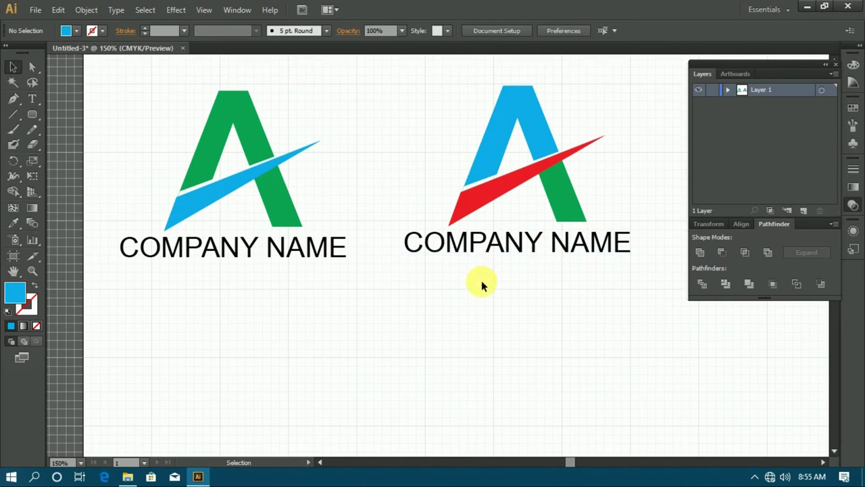
# Step: Copy the original logo below it and fill the copy's A right leg CMYK Red
pyautogui.moveTo(119, 80); pyautogui.dragTo(354, 297)
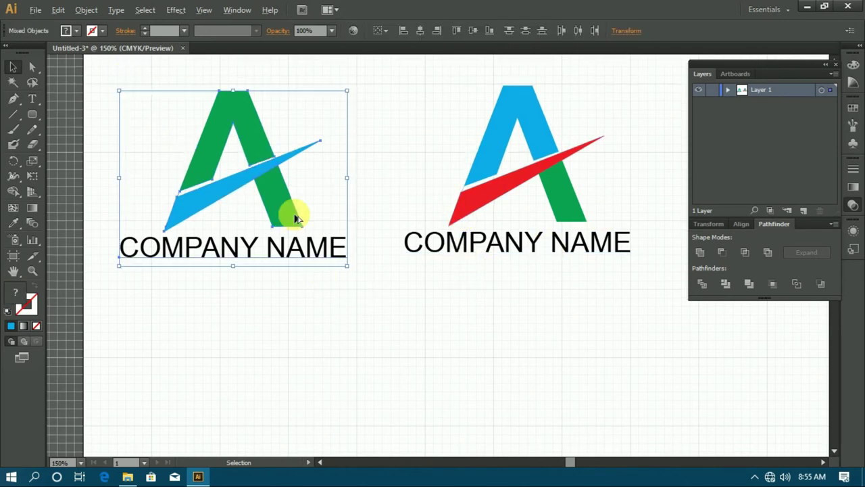
pyautogui.moveTo(295, 218); pyautogui.dragTo(303, 387)
pyautogui.scroll(-2, 294, 359)
pyautogui.click(272, 350)
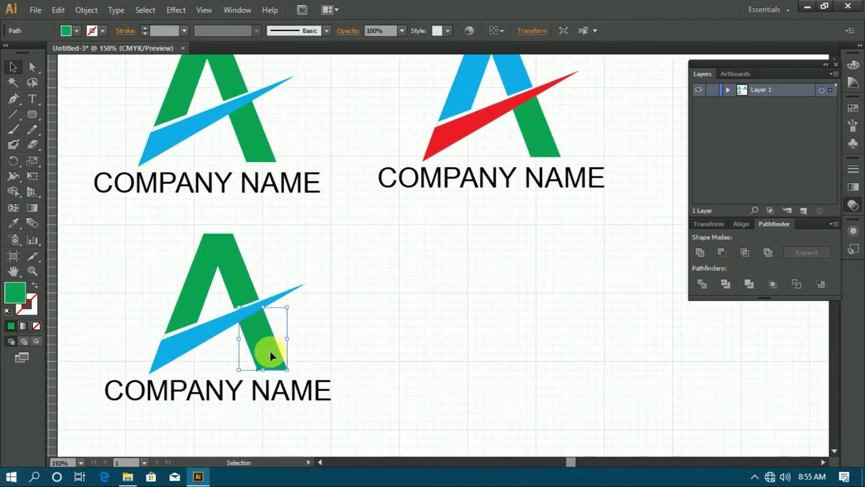
pyautogui.click(77, 30)
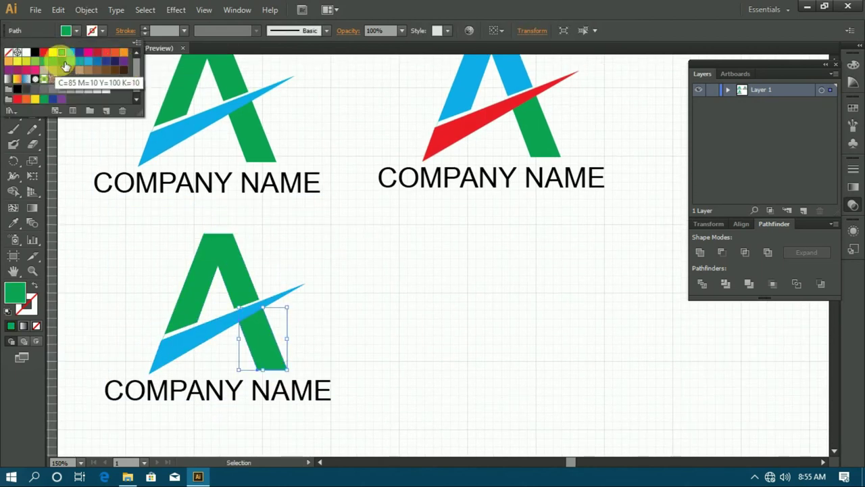
pyautogui.click(44, 54)
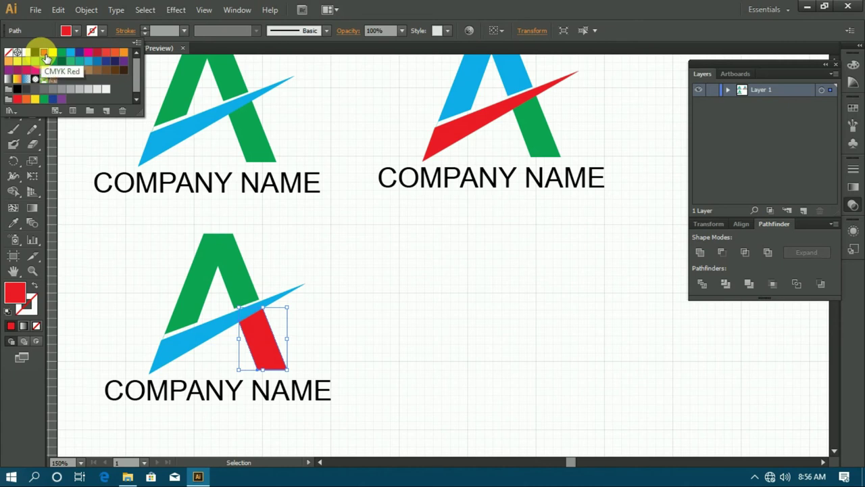
pyautogui.click(413, 279)
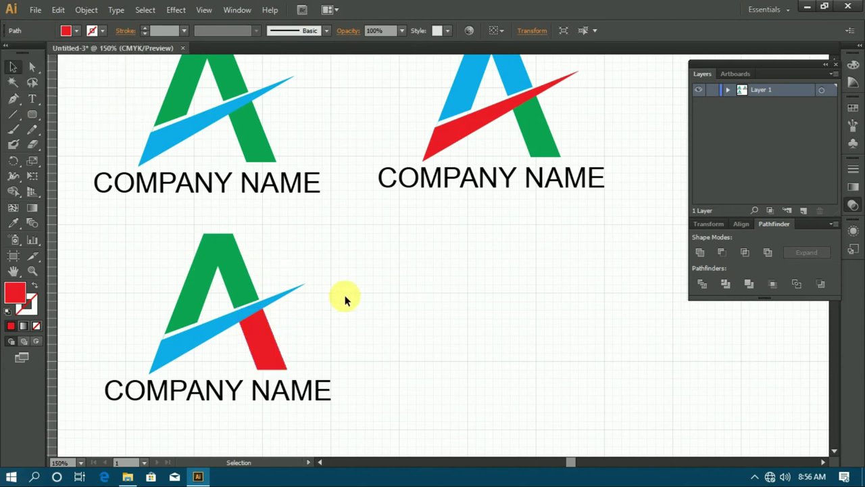
pyautogui.moveTo(106, 228)
pyautogui.mouseDown()
pyautogui.moveTo(267, 402)
pyautogui.moveTo(340, 407)
pyautogui.mouseUp()
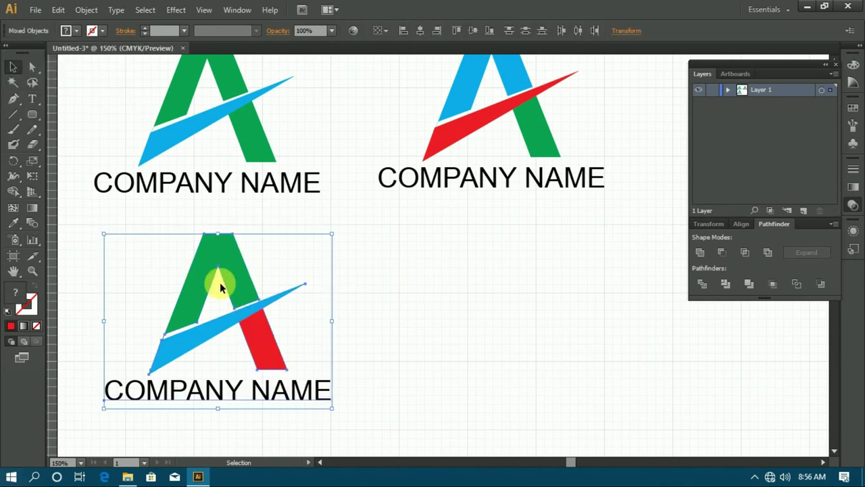
# Step: Copy the bottom logo to its right and recolour the copy's leg green
pyautogui.moveTo(232, 280); pyautogui.dragTo(518, 286)
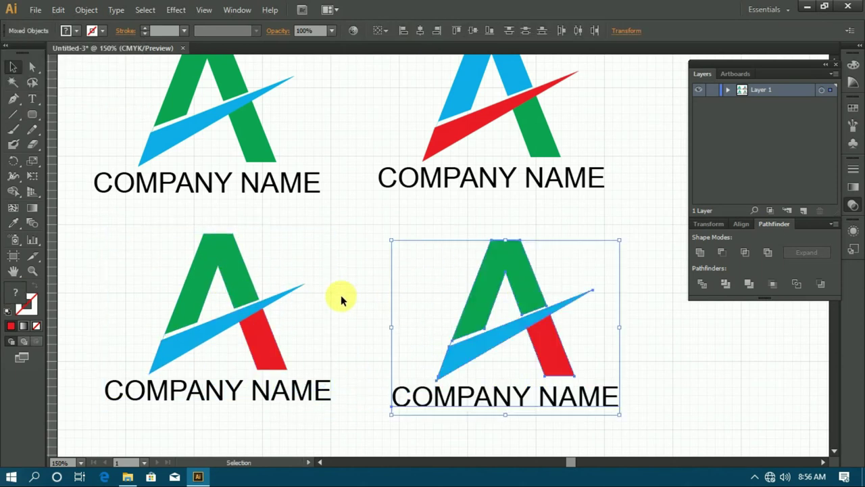
pyautogui.click(340, 295)
pyautogui.click(525, 328)
pyautogui.click(78, 31)
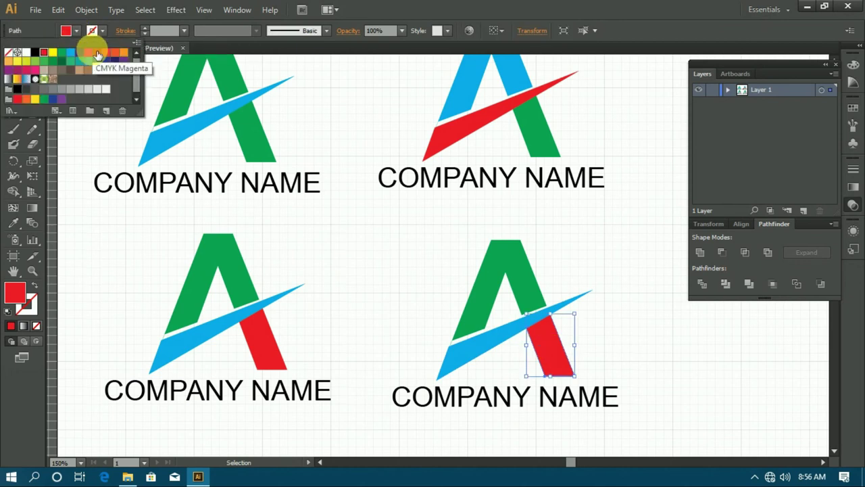
pyautogui.click(79, 53)
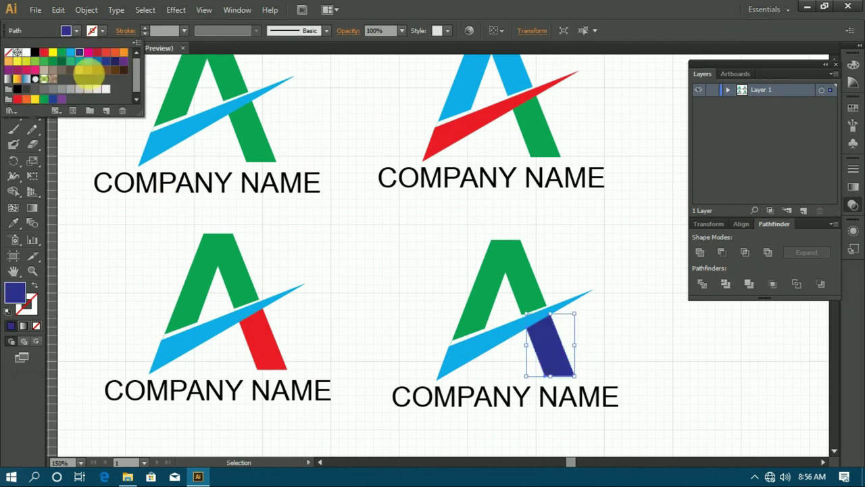
pyautogui.click(492, 350)
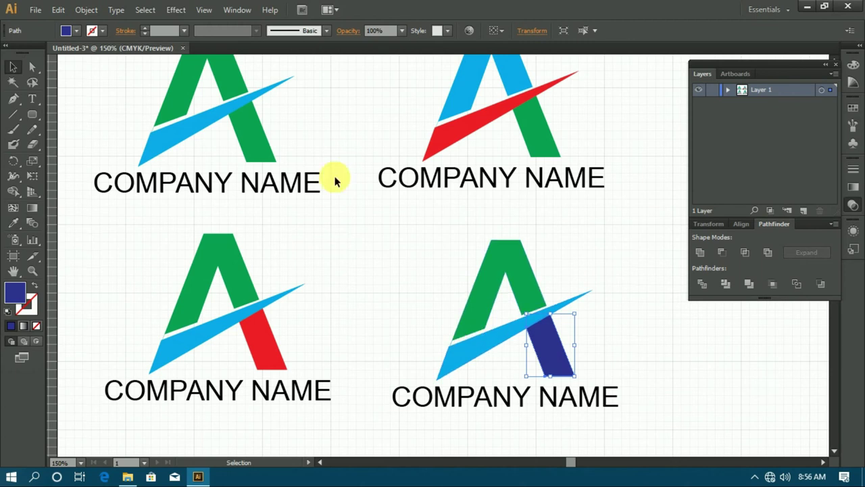
pyautogui.click(77, 32)
pyautogui.click(62, 53)
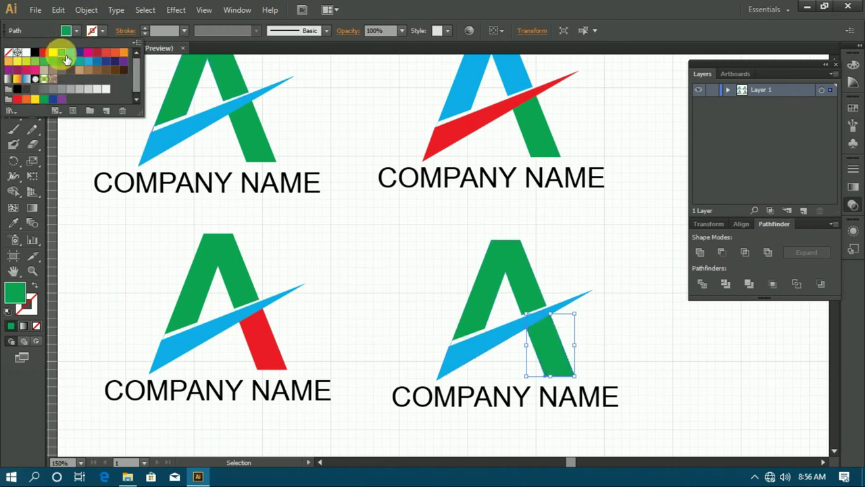
# Step: Turn the copy's swoosh green and its A blue
pyautogui.click(450, 357)
pyautogui.click(77, 32)
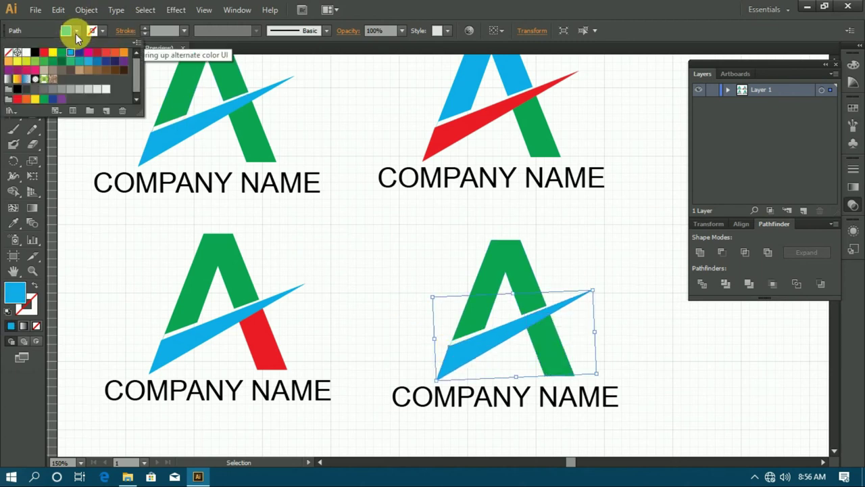
pyautogui.click(66, 54)
pyautogui.click(494, 256)
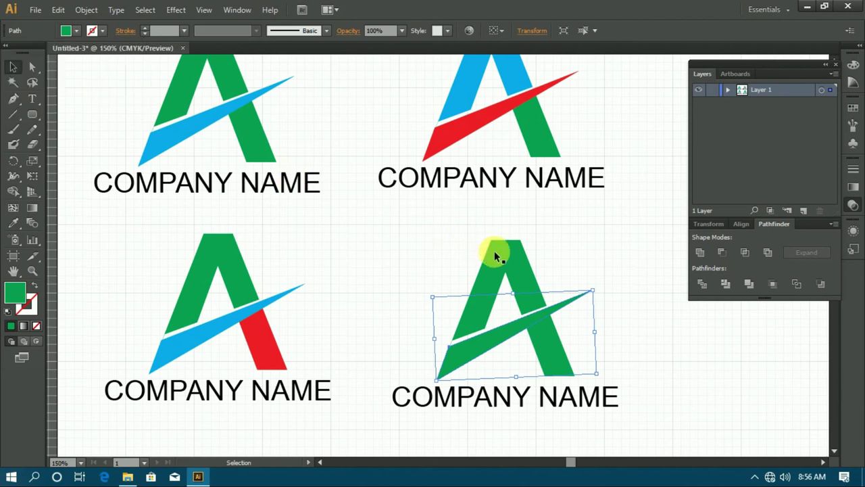
pyautogui.click(77, 32)
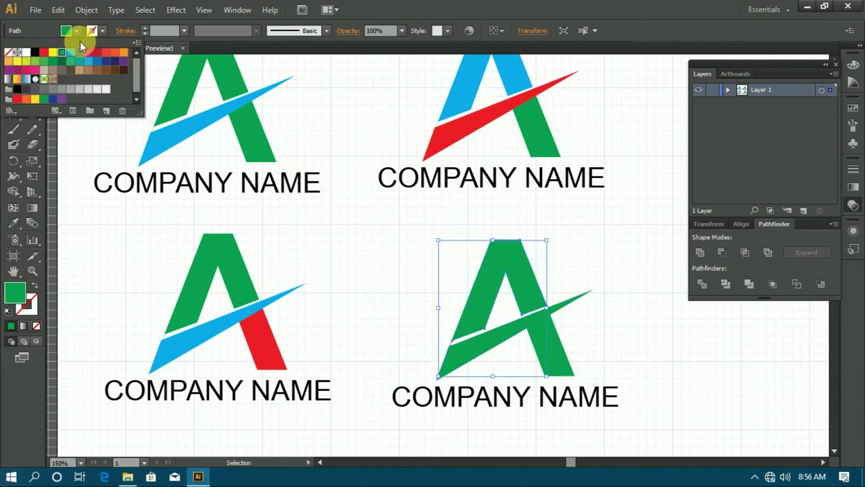
pyautogui.click(71, 53)
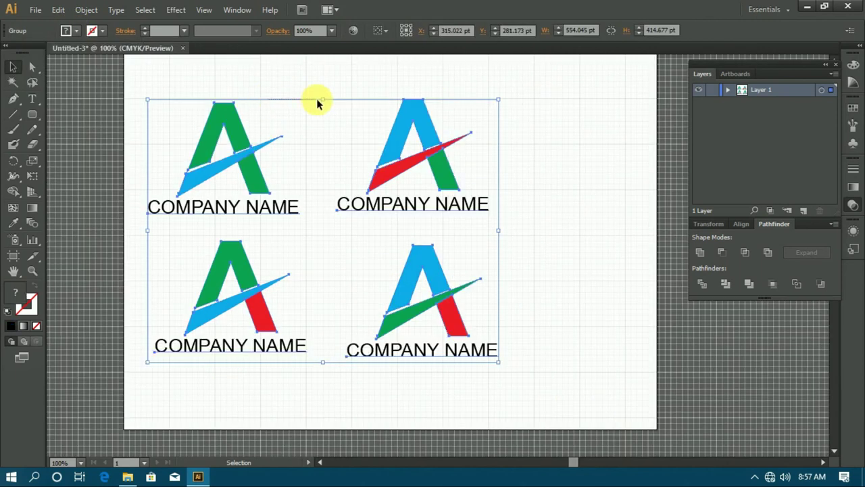
# Step: Shift the grouped four logos right and scale them up to 647.572 × 484.676 pt
pyautogui.click(322, 101)
pyautogui.click(446, 294)
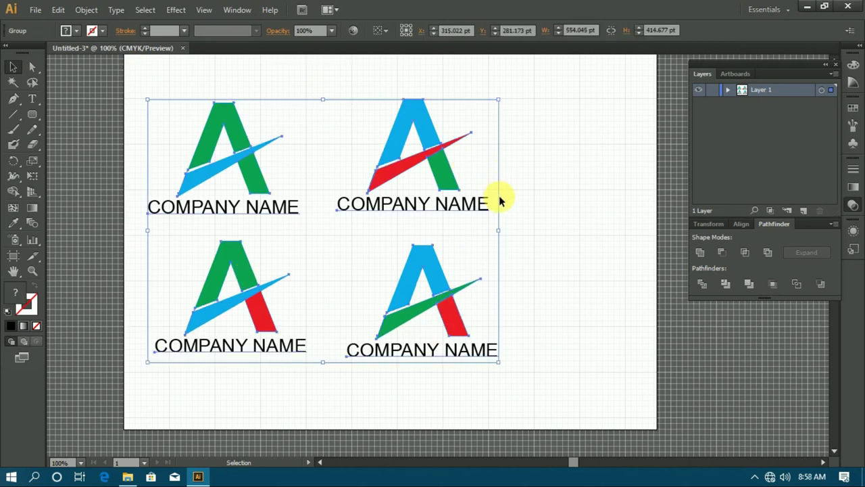
pyautogui.click(527, 195)
pyautogui.moveTo(203, 144); pyautogui.dragTo(206, 155)
pyautogui.hotkey('shift', 'Right')
pyautogui.hotkey('shift', 'Right')
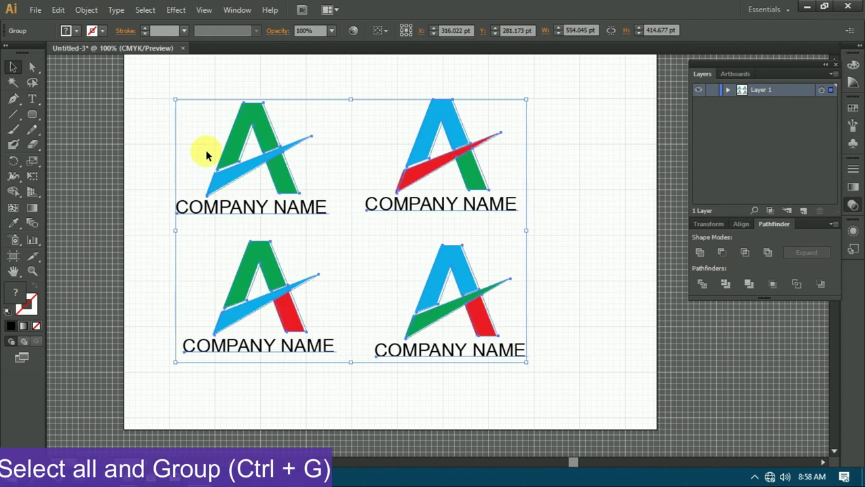
pyautogui.hotkey('shift', 'Right')
pyautogui.hotkey('shift', 'Right')
pyautogui.hotkey('shift', 'Right')
pyautogui.hotkey('shift', 'Right')
pyautogui.hotkey('shift', 'Right')
pyautogui.hotkey('shift', 'Right')
pyautogui.hotkey('shift', 'Right')
pyautogui.hotkey('shift', 'Right')
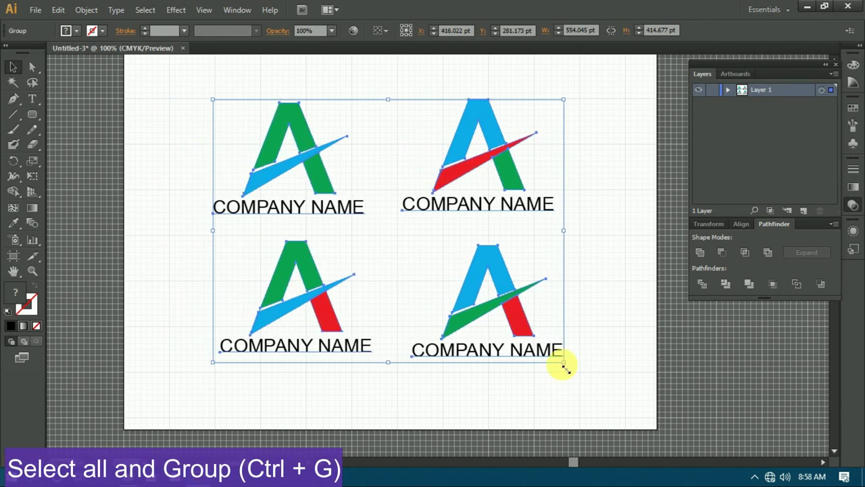
pyautogui.moveTo(563, 365); pyautogui.dragTo(595, 386)
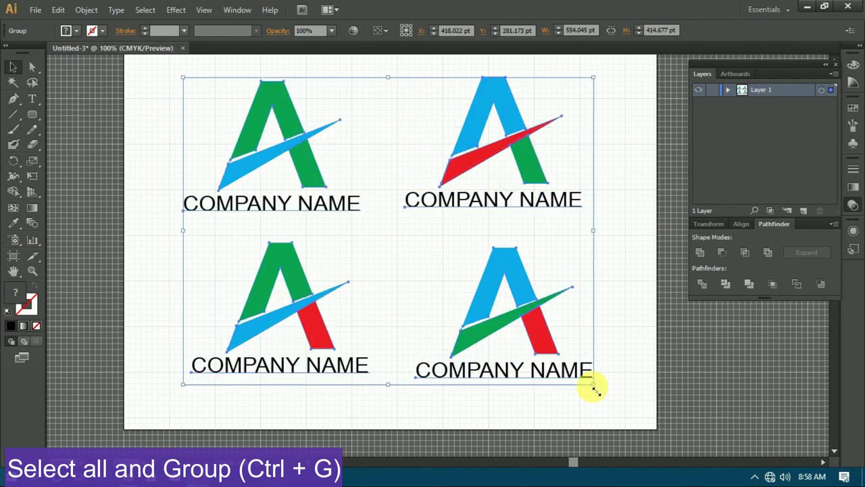
pyautogui.click(625, 360)
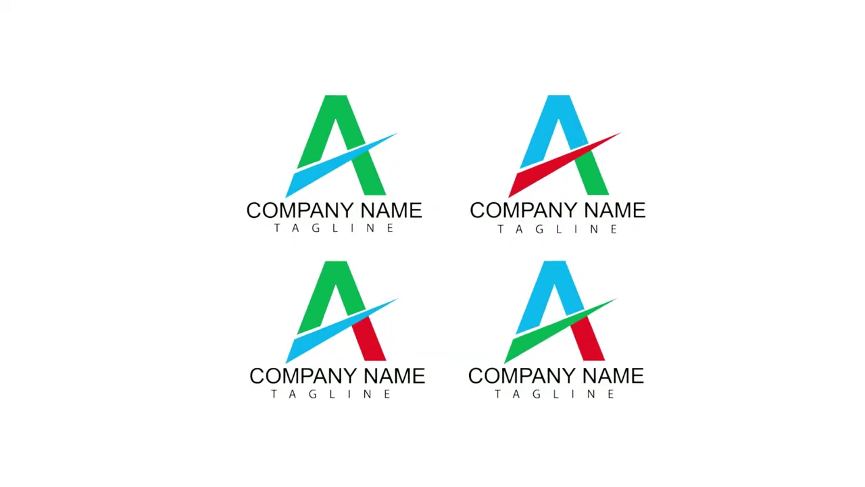